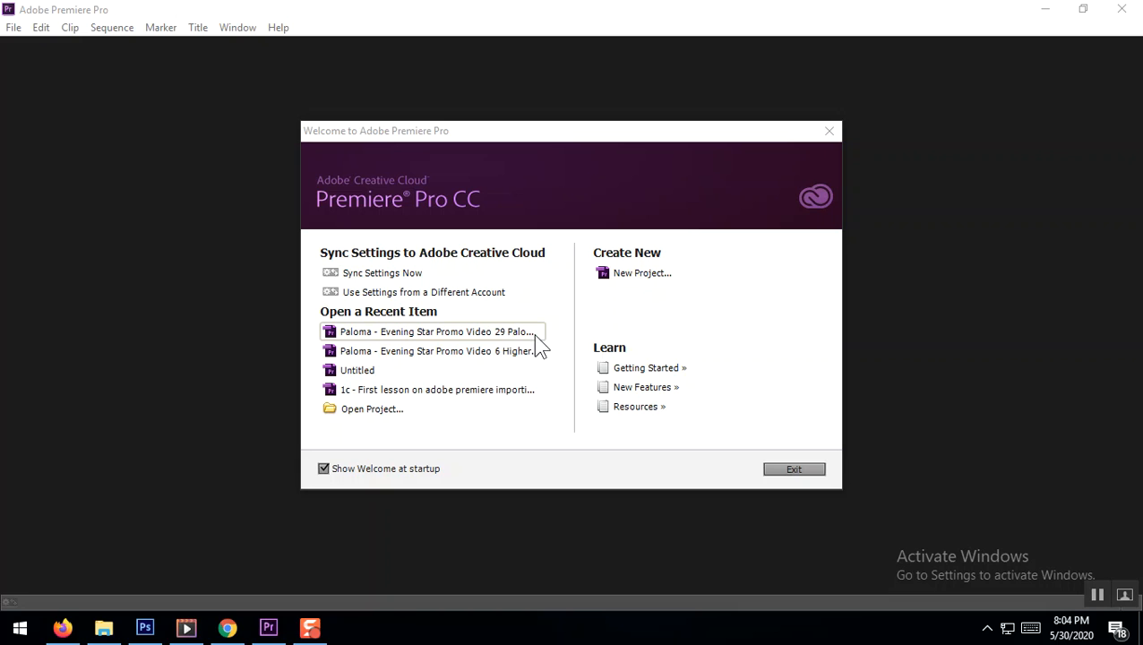
- Open the Evening Star Promo Video 29 "Original Edited File" project and set all missing clips offline
{"action": "left_click", "coordinate": [370, 409]}
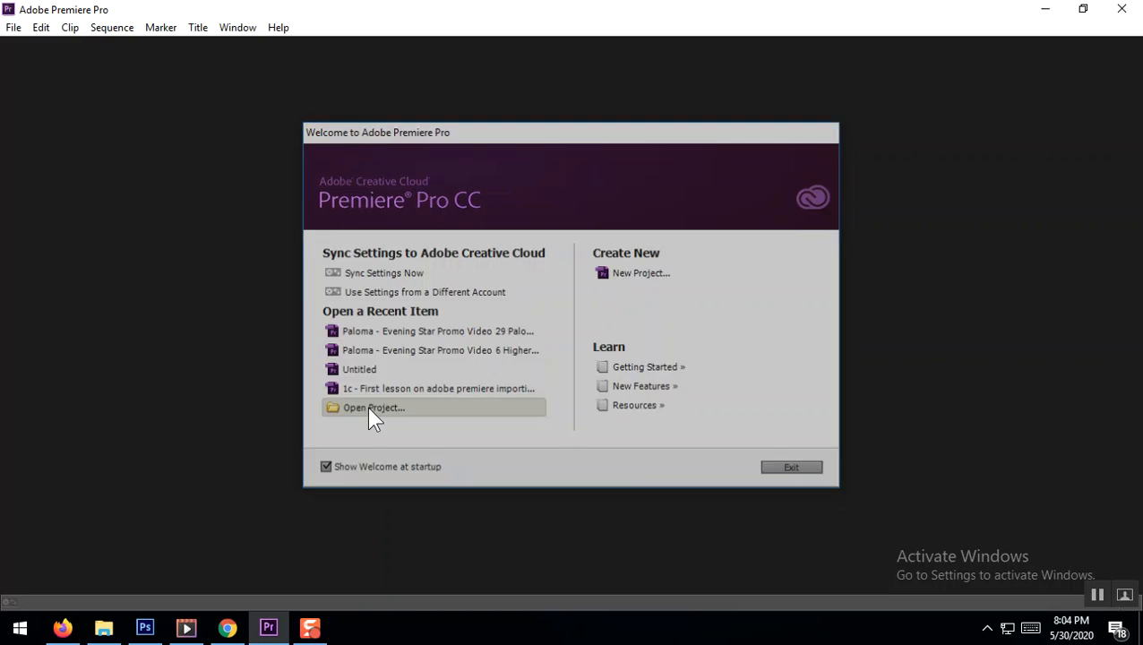
{"action": "scroll", "coordinate": [400, 307], "scroll_direction": "down", "scroll_amount": 5}
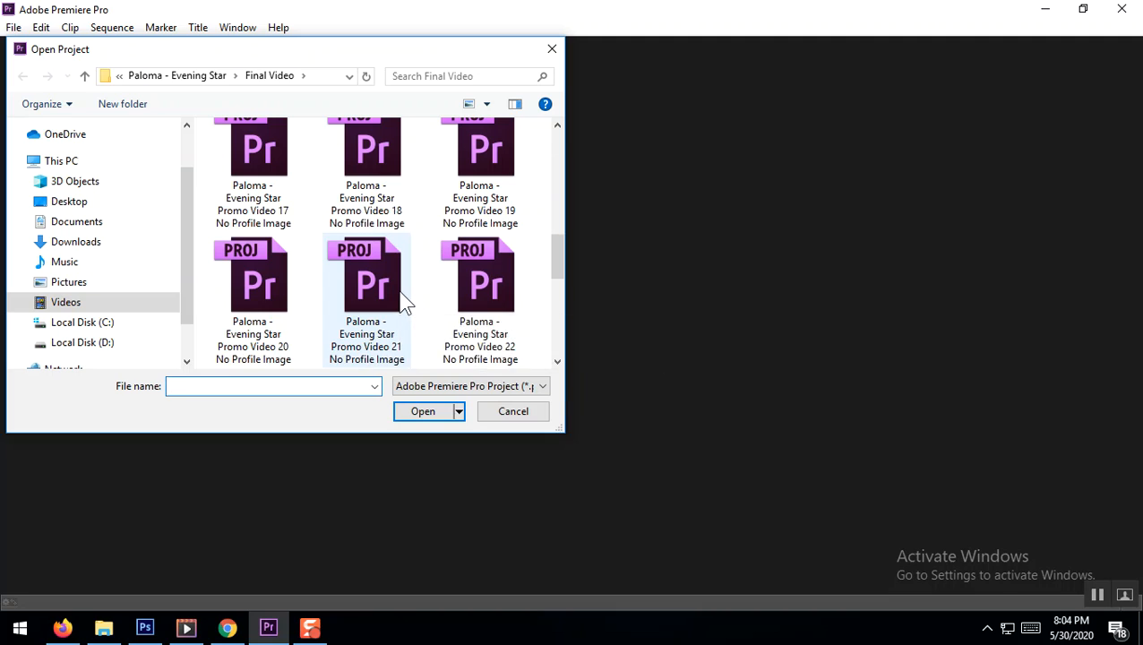
{"action": "scroll", "coordinate": [401, 304], "scroll_direction": "down", "scroll_amount": 3}
{"action": "scroll", "coordinate": [359, 306], "scroll_direction": "up", "scroll_amount": 3}
{"action": "scroll", "coordinate": [359, 295], "scroll_direction": "up", "scroll_amount": 5}
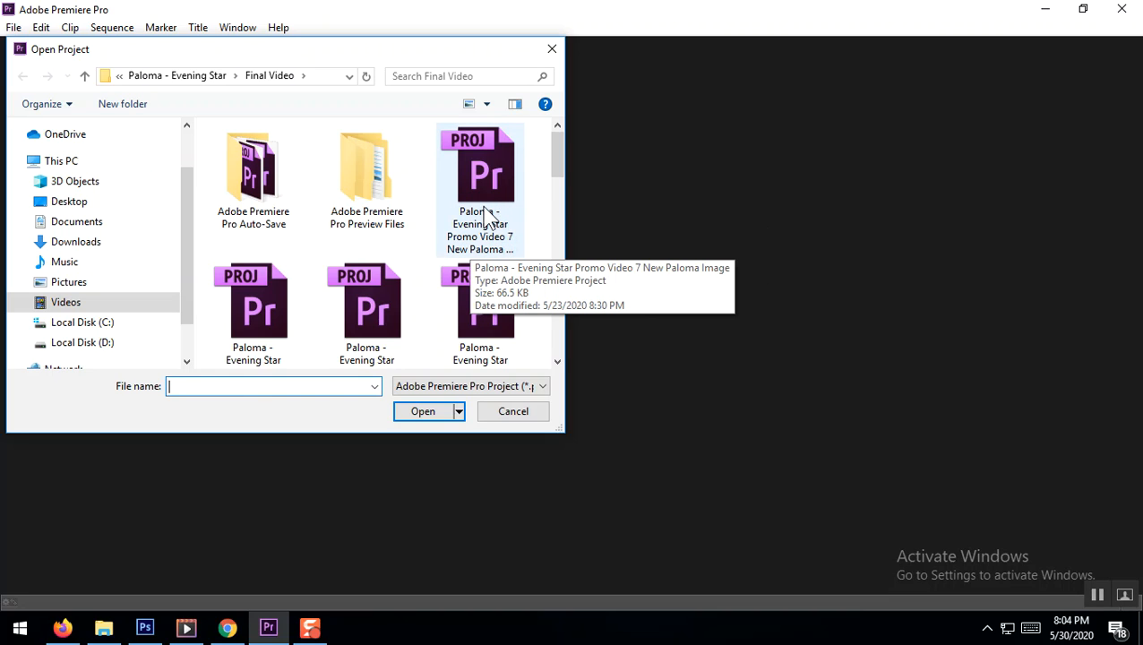
{"action": "scroll", "coordinate": [497, 210], "scroll_direction": "down", "scroll_amount": 1}
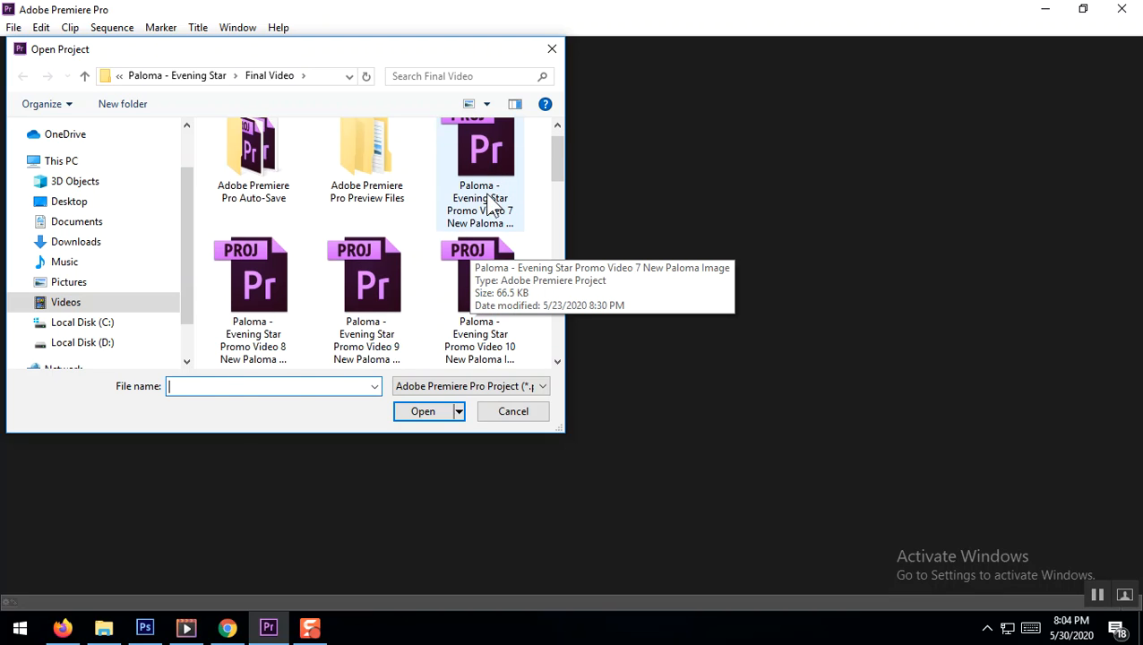
{"action": "scroll", "coordinate": [439, 315], "scroll_direction": "down", "scroll_amount": 5}
{"action": "scroll", "coordinate": [448, 315], "scroll_direction": "down", "scroll_amount": 7}
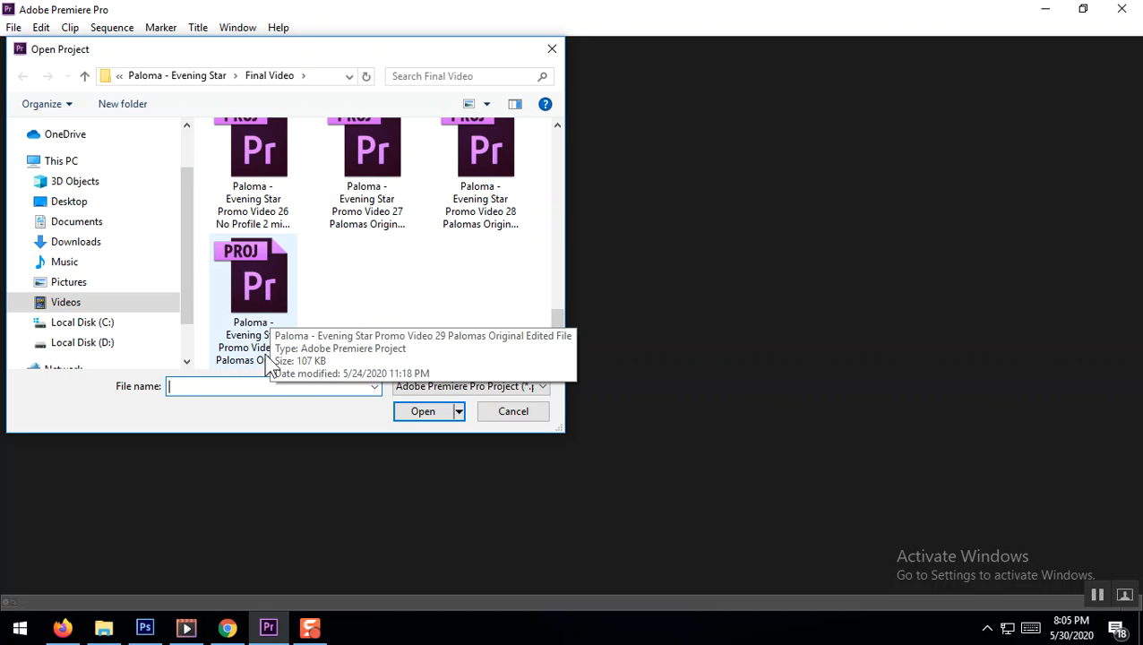
{"action": "double_click", "coordinate": [251, 298]}
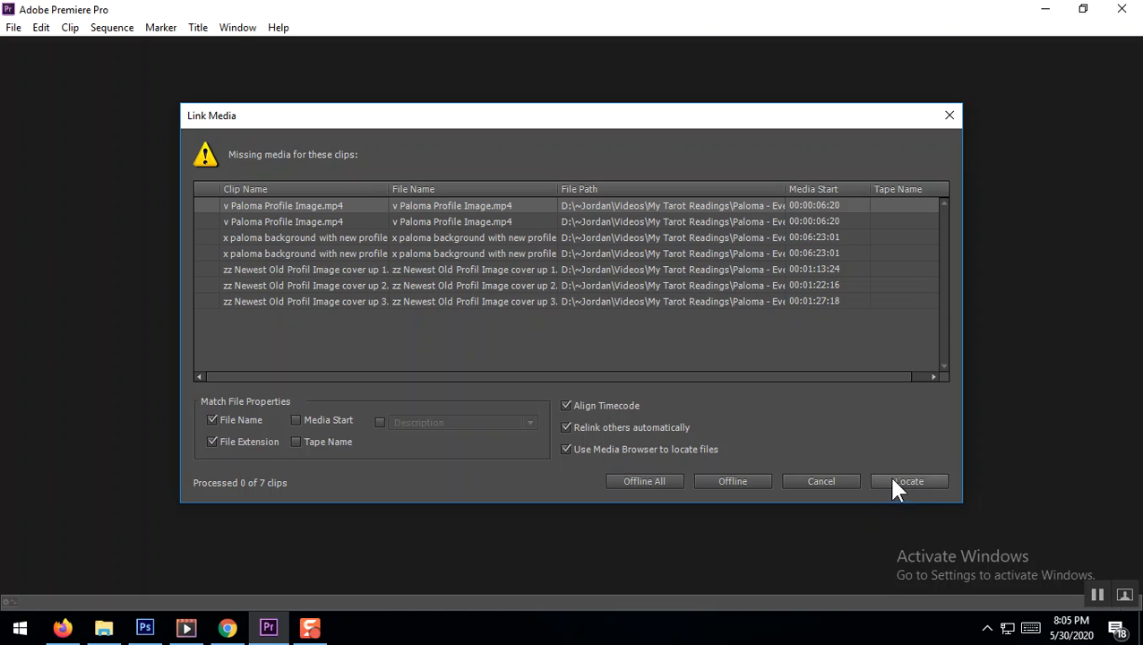
{"action": "left_click", "coordinate": [325, 225]}
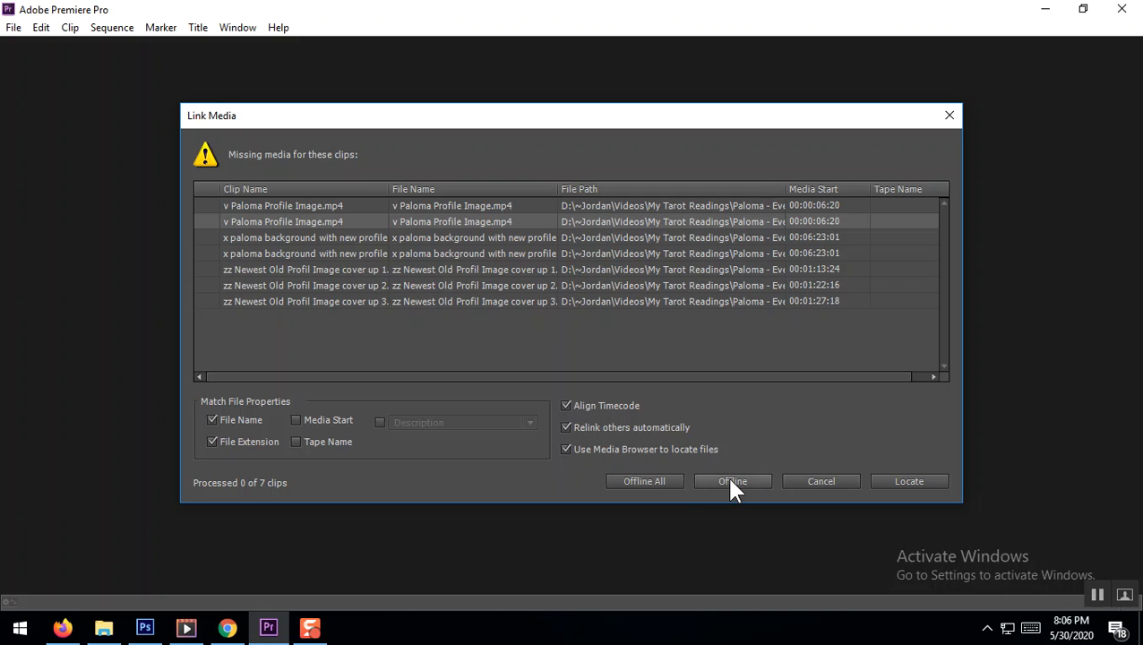
{"action": "left_click", "coordinate": [659, 481]}
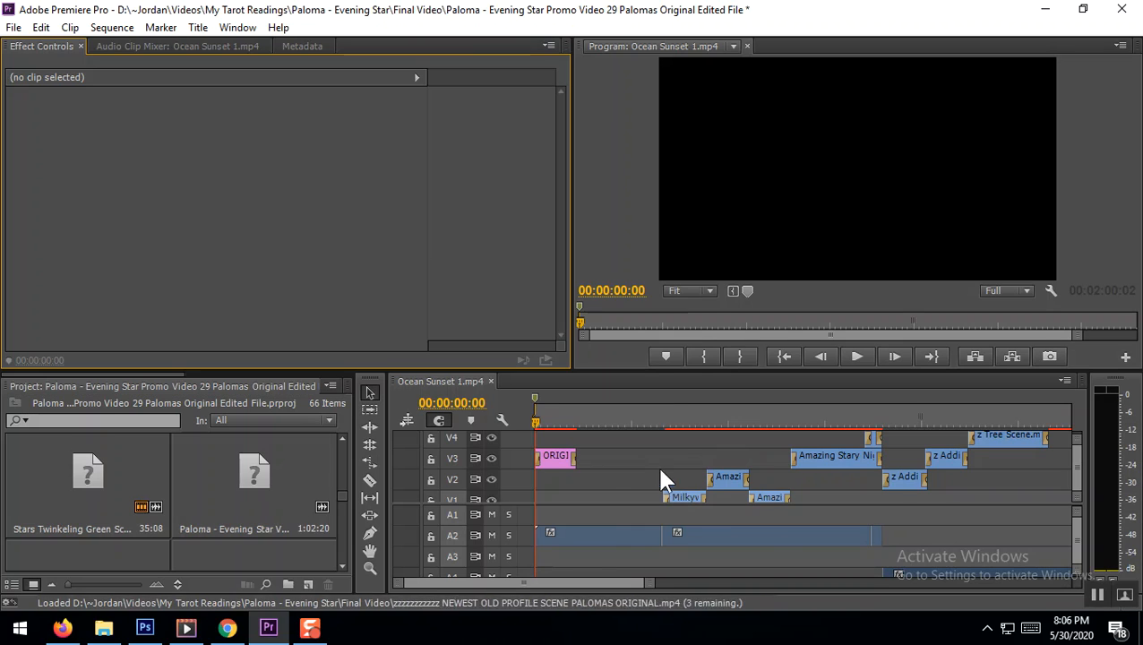
- Scrub the sequence to 00:00:37:13 to preview the starry footage and return the playhead to the start
{"action": "left_click_drag", "start_coordinate": [538, 421], "coordinate": [573, 423]}
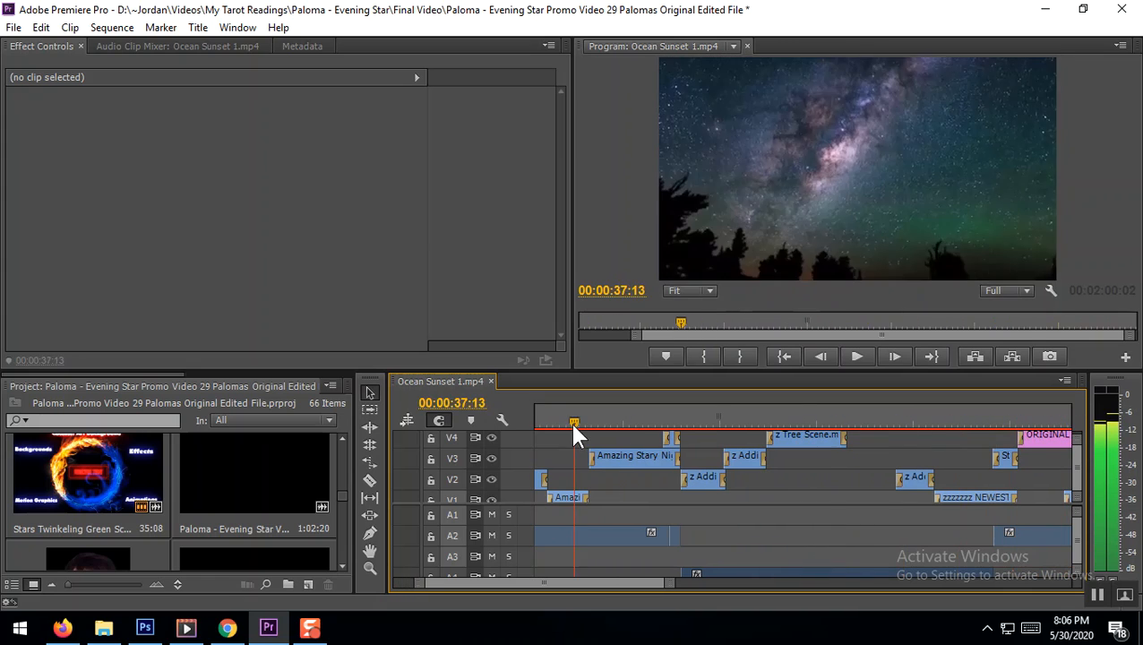
{"action": "left_click_drag", "start_coordinate": [640, 593], "coordinate": [548, 584]}
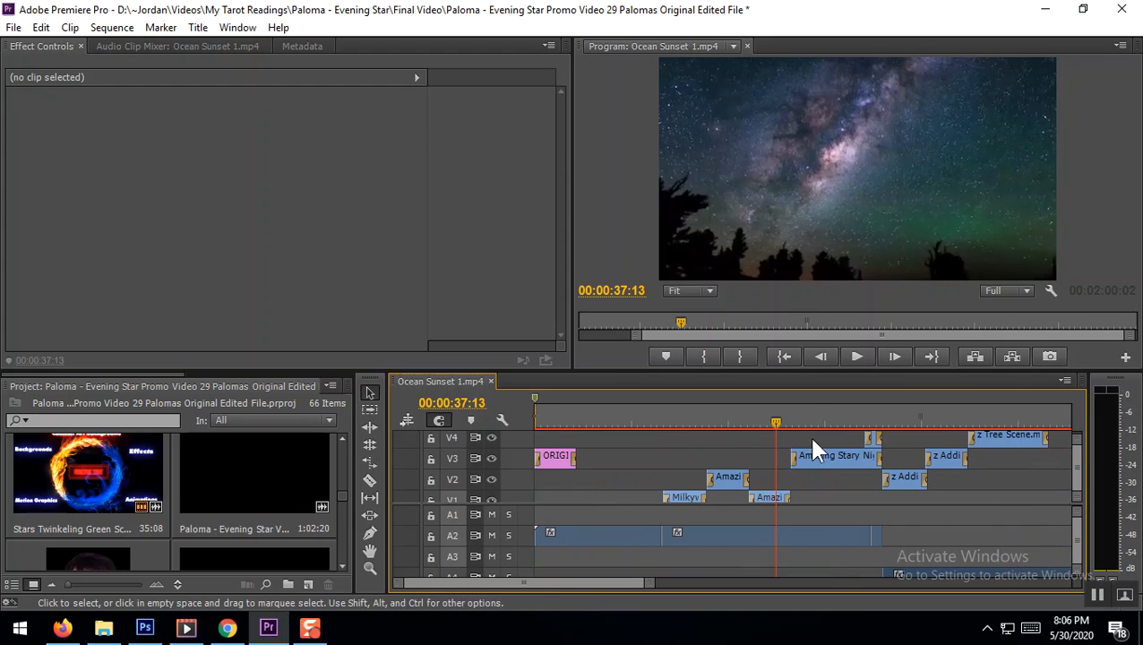
{"action": "left_click_drag", "start_coordinate": [774, 424], "coordinate": [536, 424]}
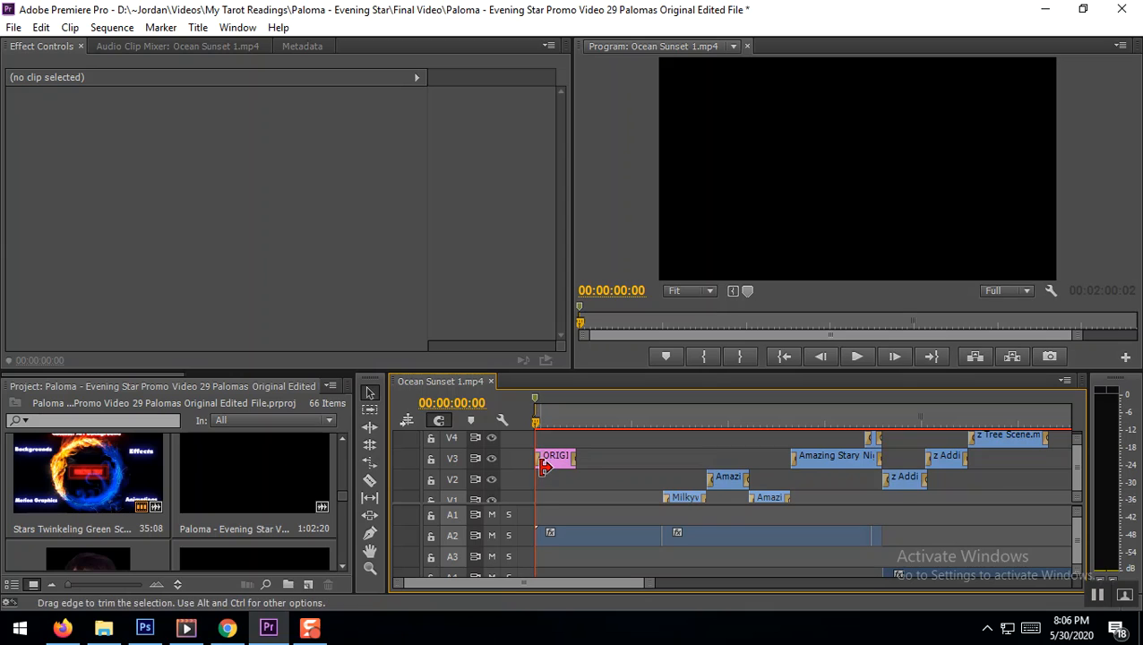
- Clear the Cross Dissolve at the start of the V2 Amazing Stary Night clip and preview the bare cut
{"action": "right_click", "coordinate": [707, 475]}
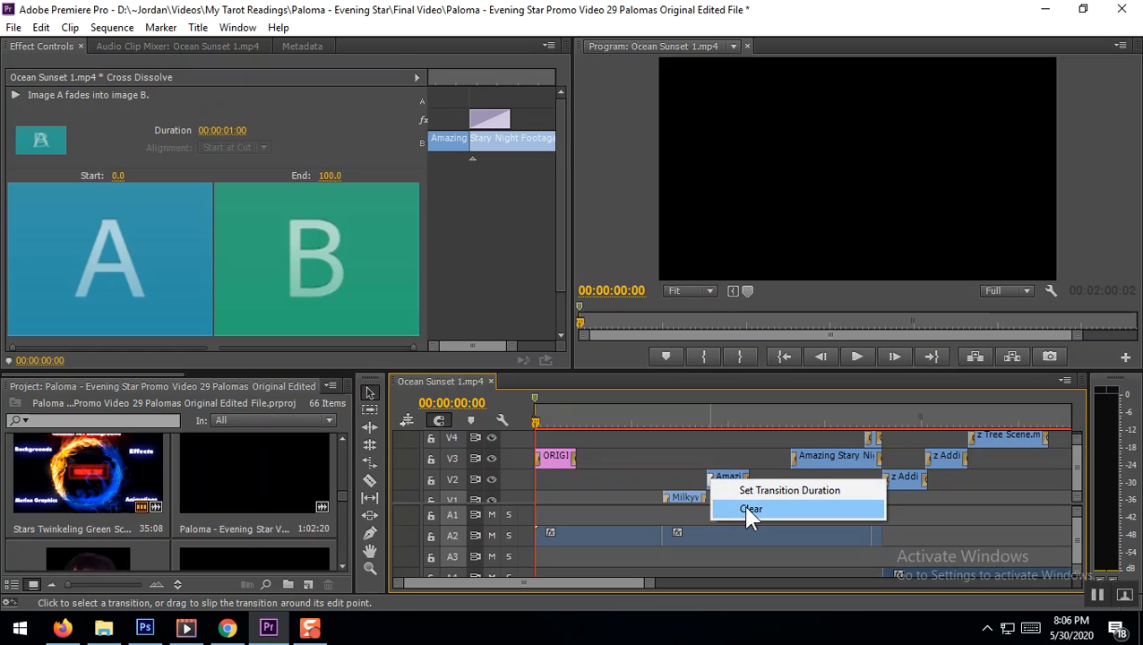
{"action": "left_click", "coordinate": [751, 509]}
{"action": "left_click", "coordinate": [700, 421]}
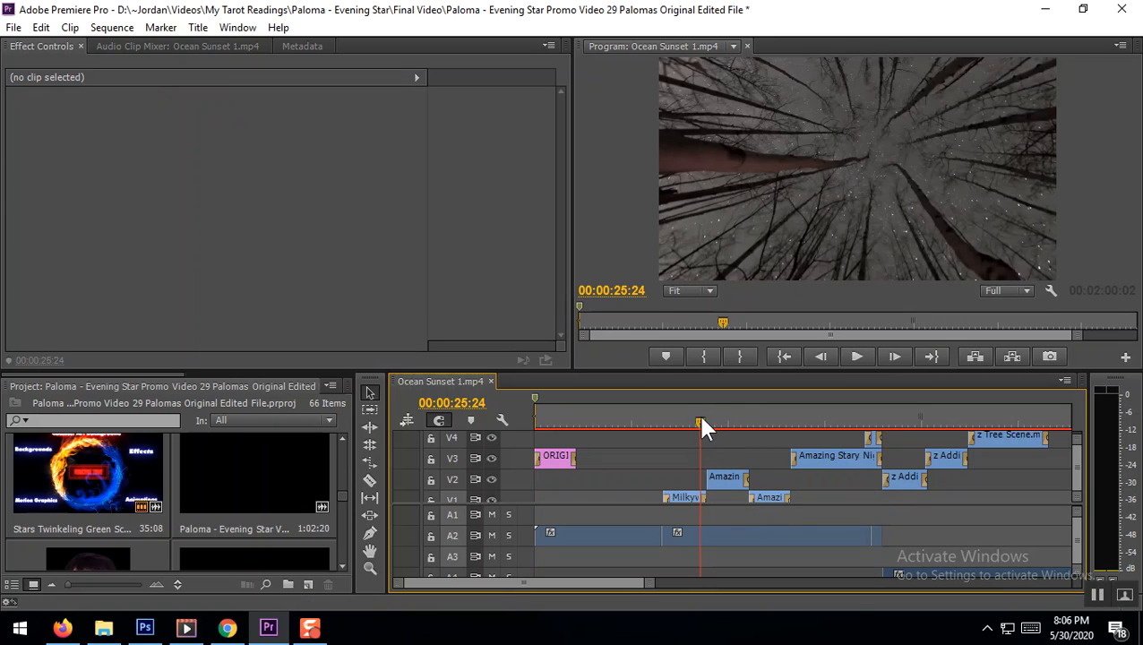
{"action": "left_click_drag", "start_coordinate": [699, 421], "coordinate": [714, 422]}
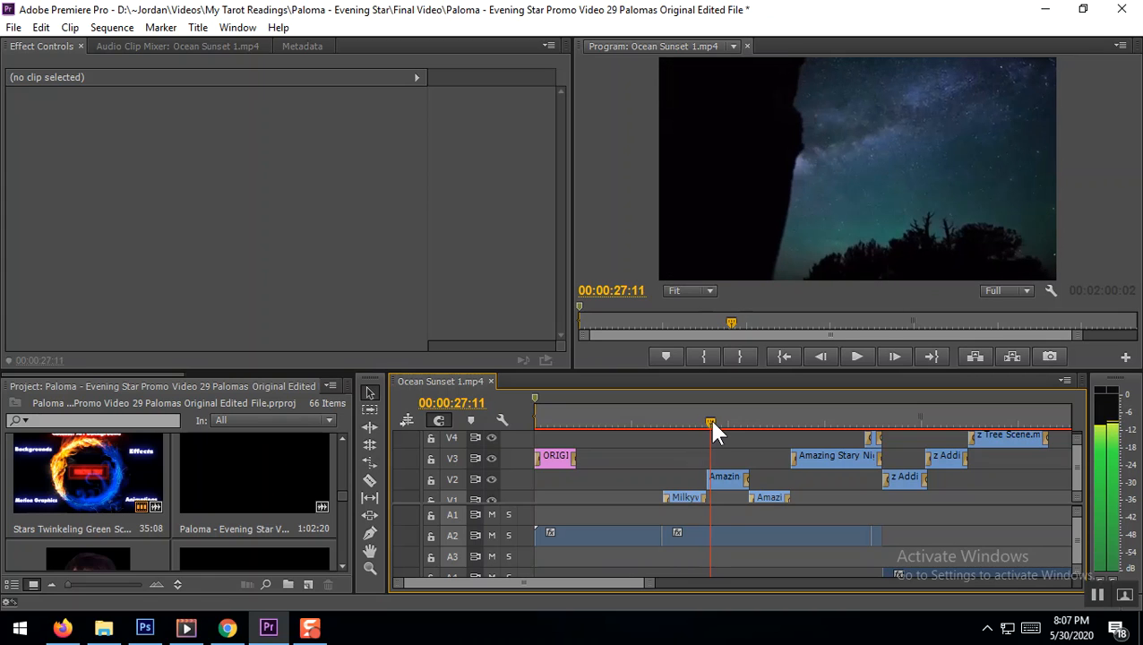
- Apply the default video transition to the start of the V2 Amazing Stary Night clip and preview the fade
{"action": "left_click", "coordinate": [717, 476]}
{"action": "left_click", "coordinate": [110, 29]}
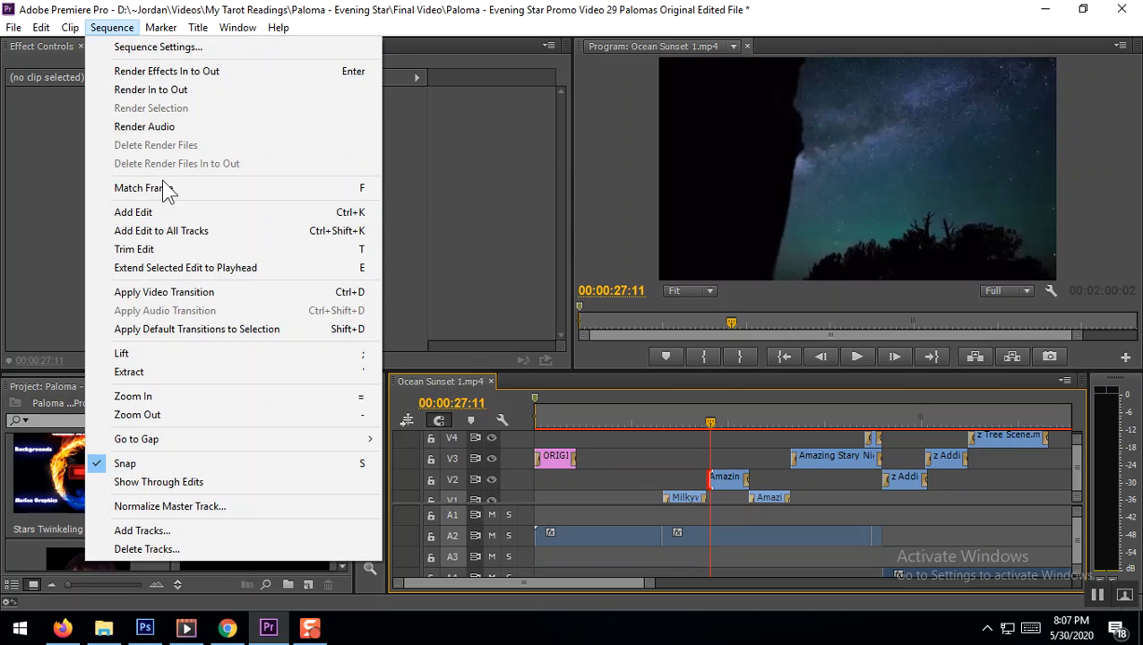
{"action": "left_click", "coordinate": [177, 290]}
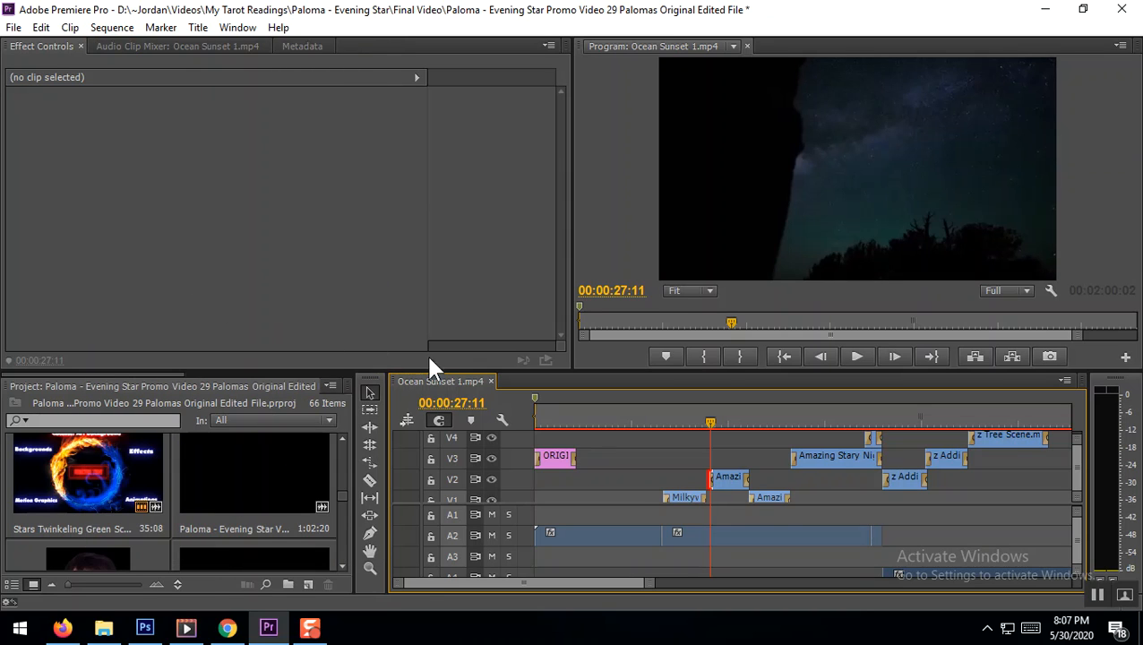
{"action": "left_click", "coordinate": [721, 419]}
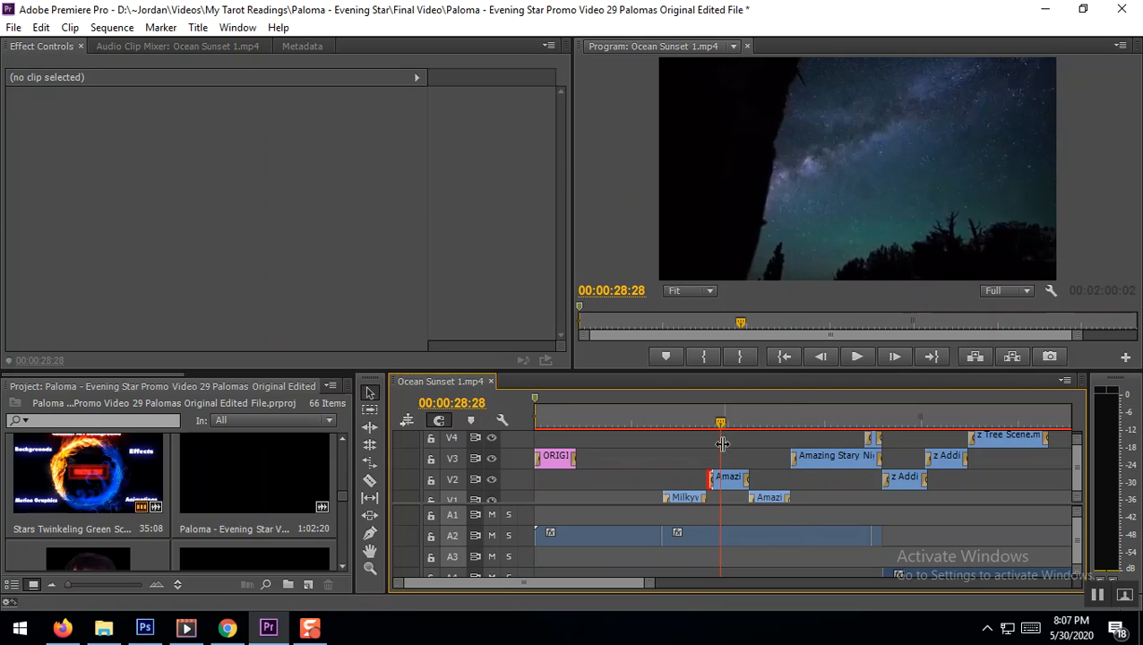
- Check the duration setting of the Cross Dissolve at the start of the V2 Amazing Stary Night clip, keeping 00:00:01:00
{"action": "left_click", "coordinate": [689, 495]}
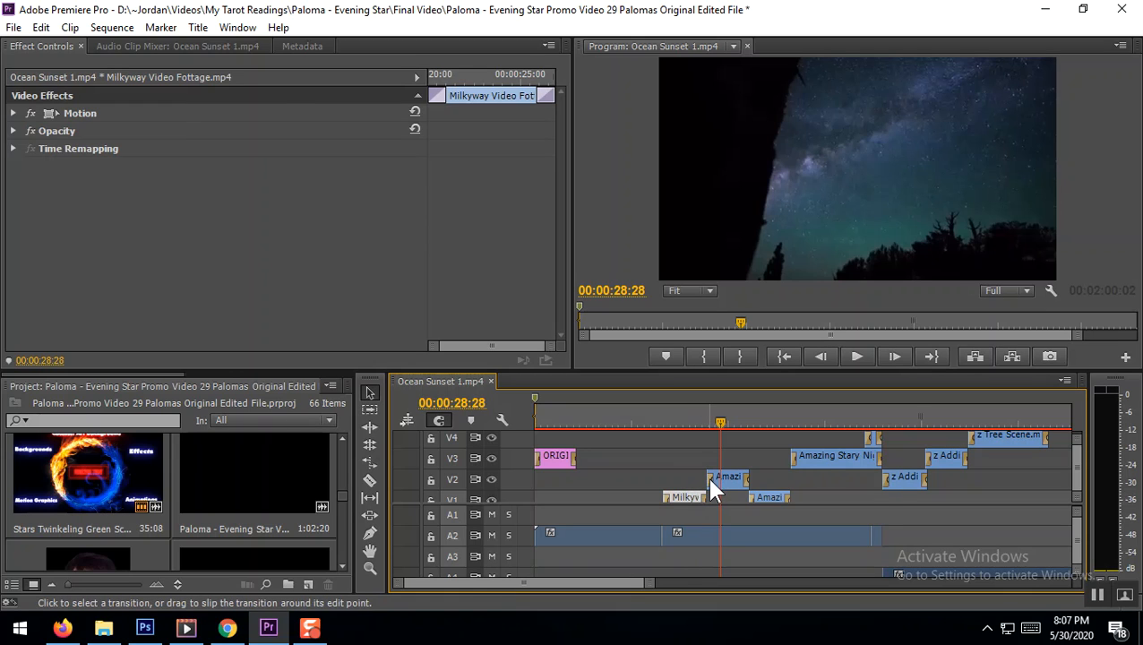
{"action": "right_click", "coordinate": [711, 479]}
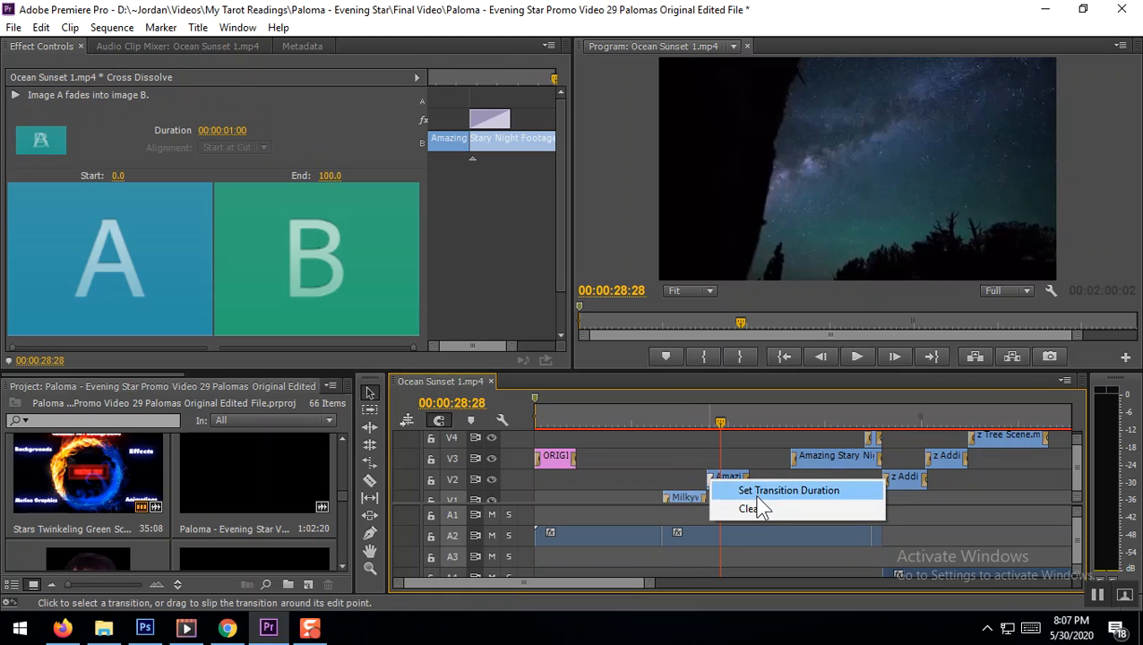
{"action": "left_click", "coordinate": [761, 490]}
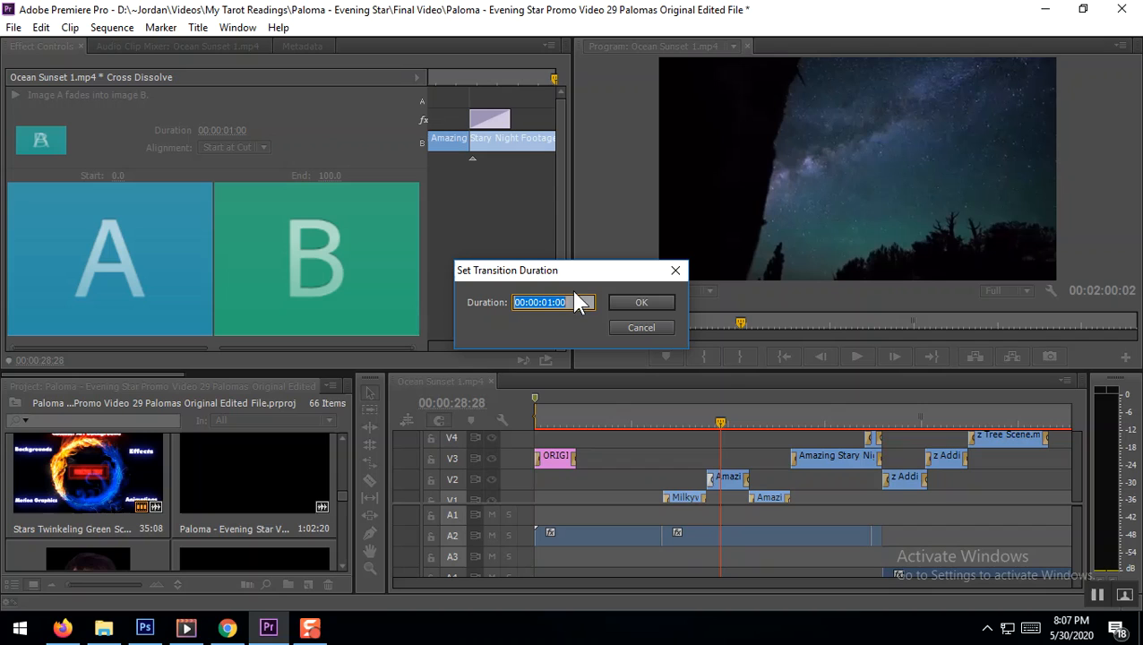
{"action": "left_click", "coordinate": [639, 301]}
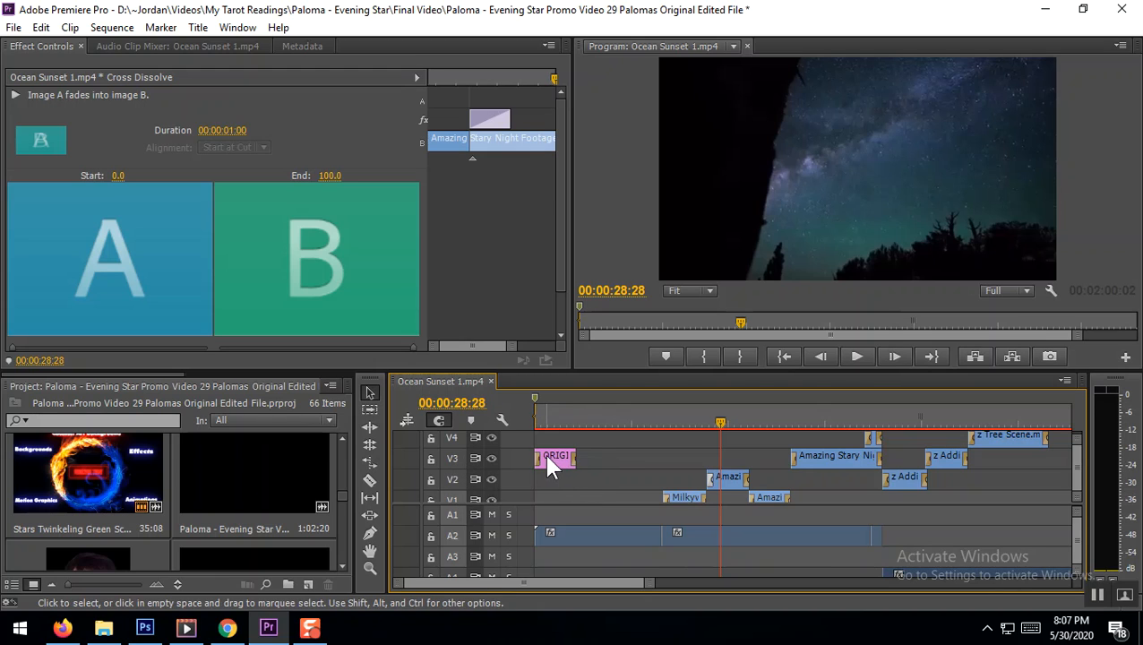
- Scrub through the opening title scene and play the sequence from the start to about 00:01:58
{"action": "left_click", "coordinate": [538, 421]}
{"action": "left_click_drag", "start_coordinate": [538, 422], "coordinate": [588, 423]}
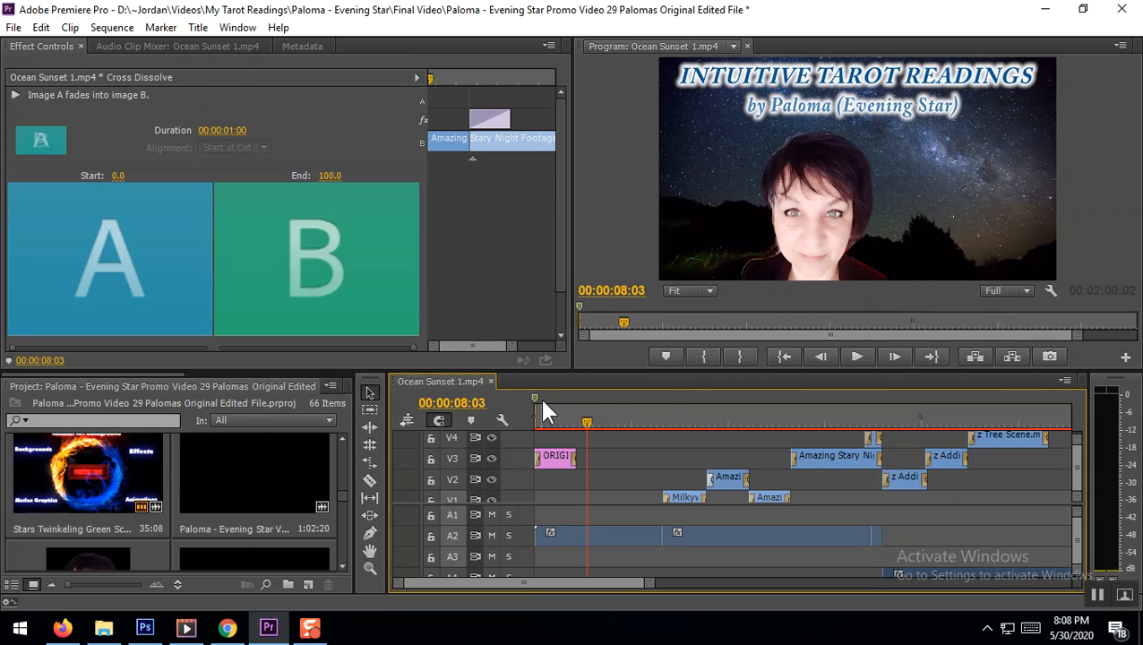
{"action": "left_click_drag", "start_coordinate": [535, 416], "coordinate": [527, 419]}
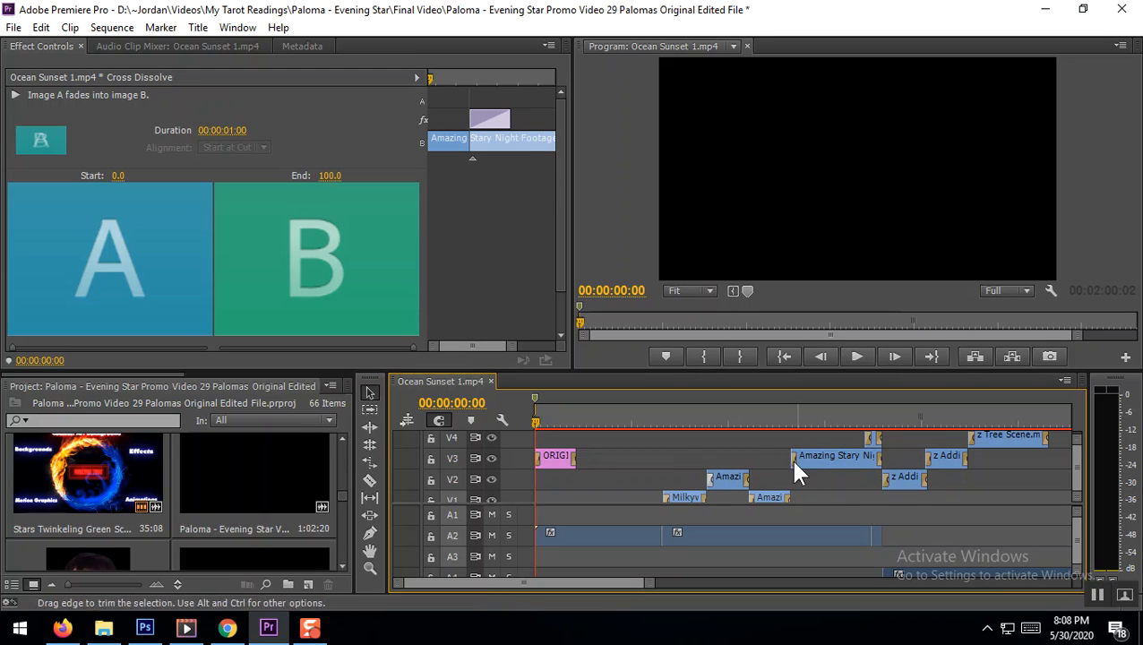
{"action": "left_click", "coordinate": [858, 359]}
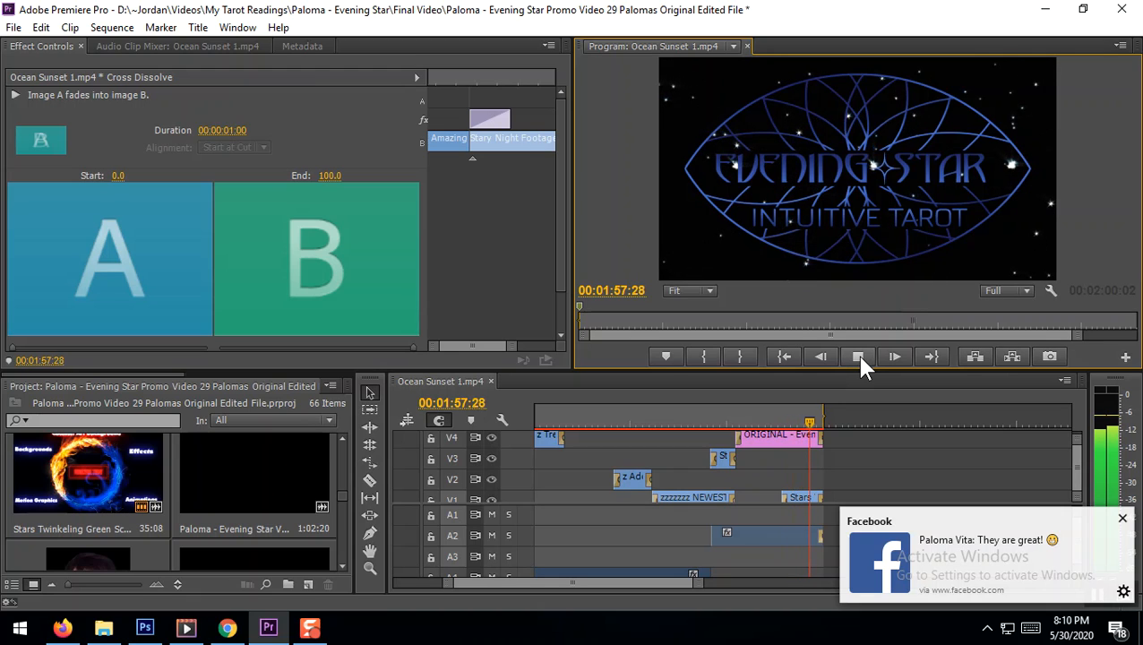
{"action": "left_click", "coordinate": [856, 353]}
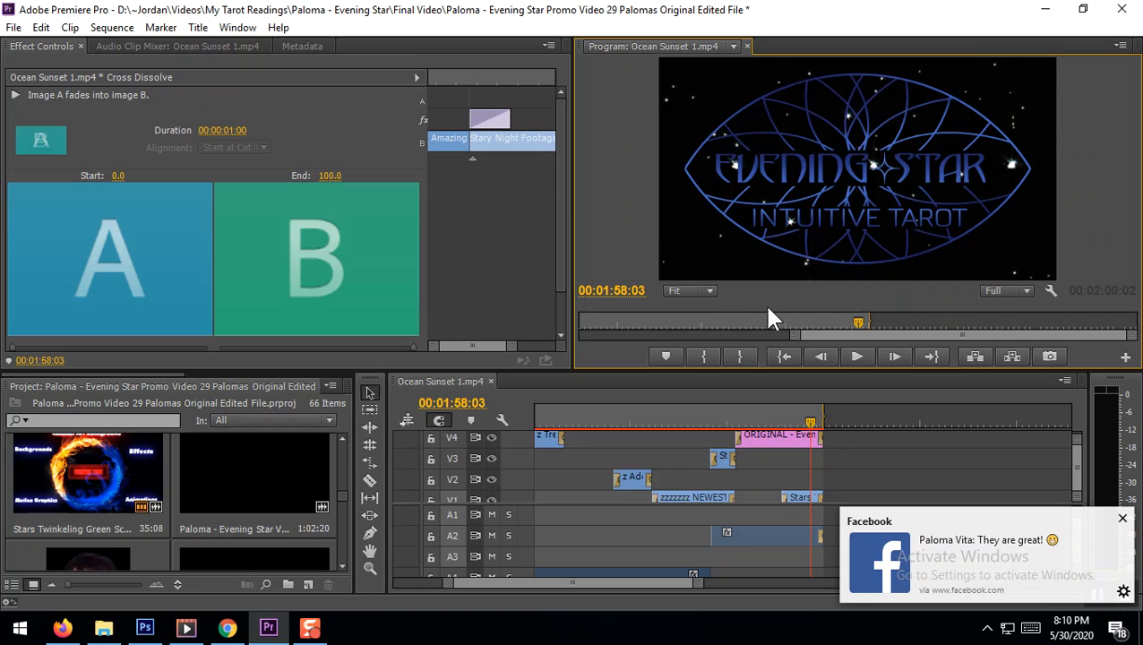
- Move the Amazing Stary Night clip from V2 down to V1, directly after the Milkyway clip
{"action": "left_click_drag", "start_coordinate": [635, 578], "coordinate": [576, 577]}
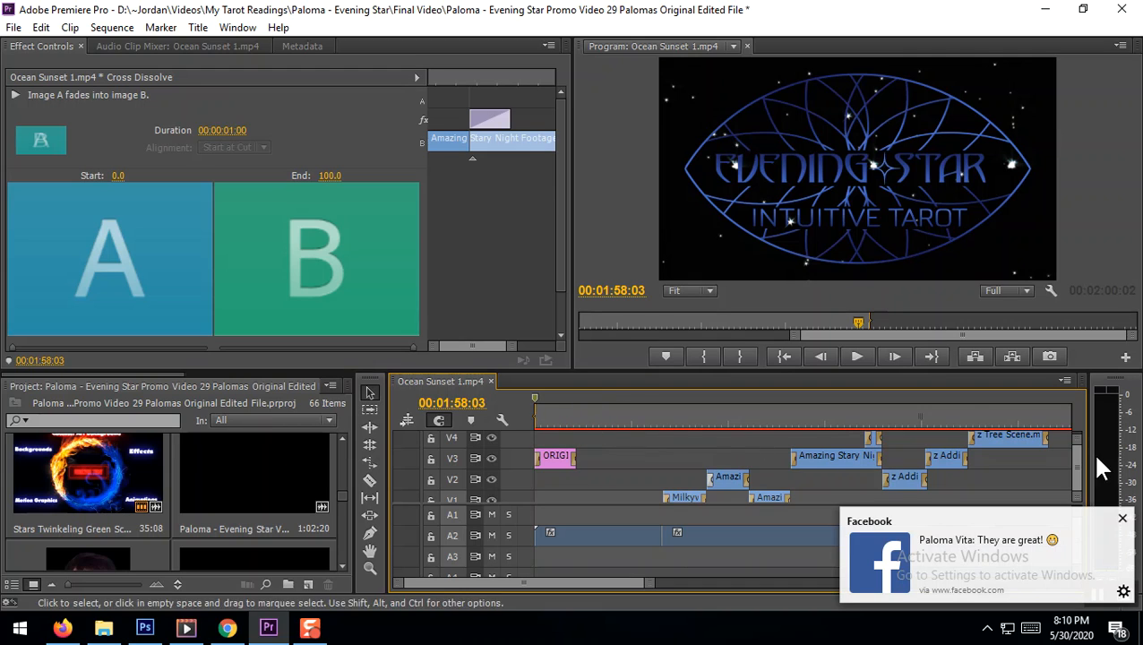
{"action": "left_click", "coordinate": [1125, 525]}
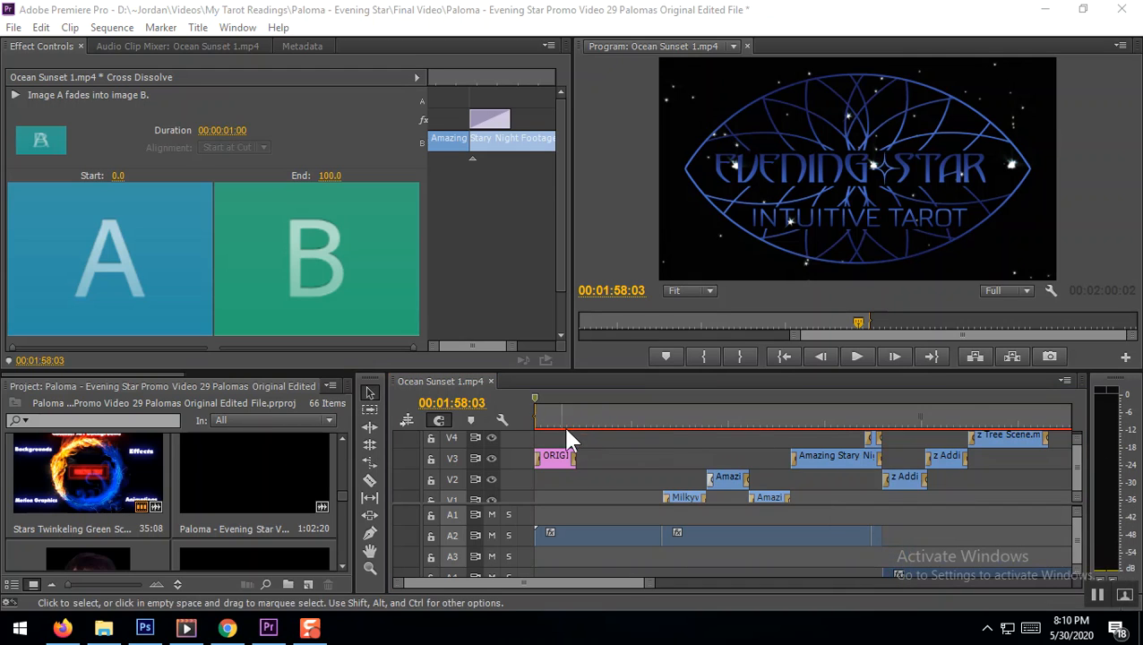
{"action": "left_click", "coordinate": [668, 386]}
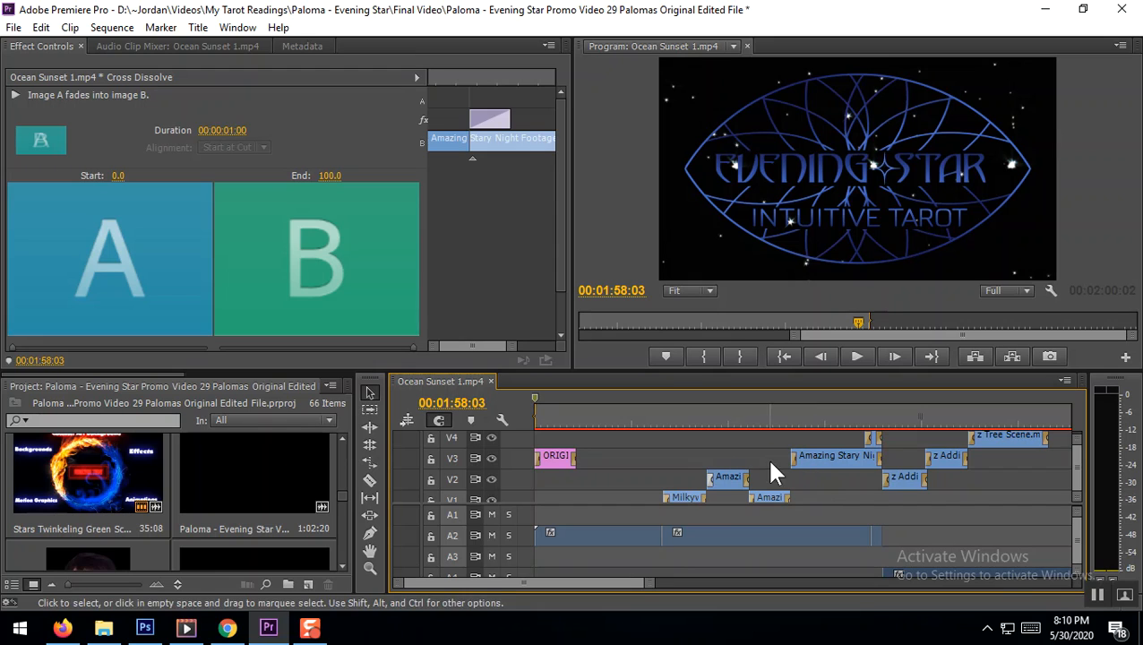
{"action": "mouse_move", "coordinate": [722, 478]}
{"action": "left_mouse_down"}
{"action": "mouse_move", "coordinate": [733, 501]}
{"action": "mouse_move", "coordinate": [718, 495]}
{"action": "left_mouse_up"}
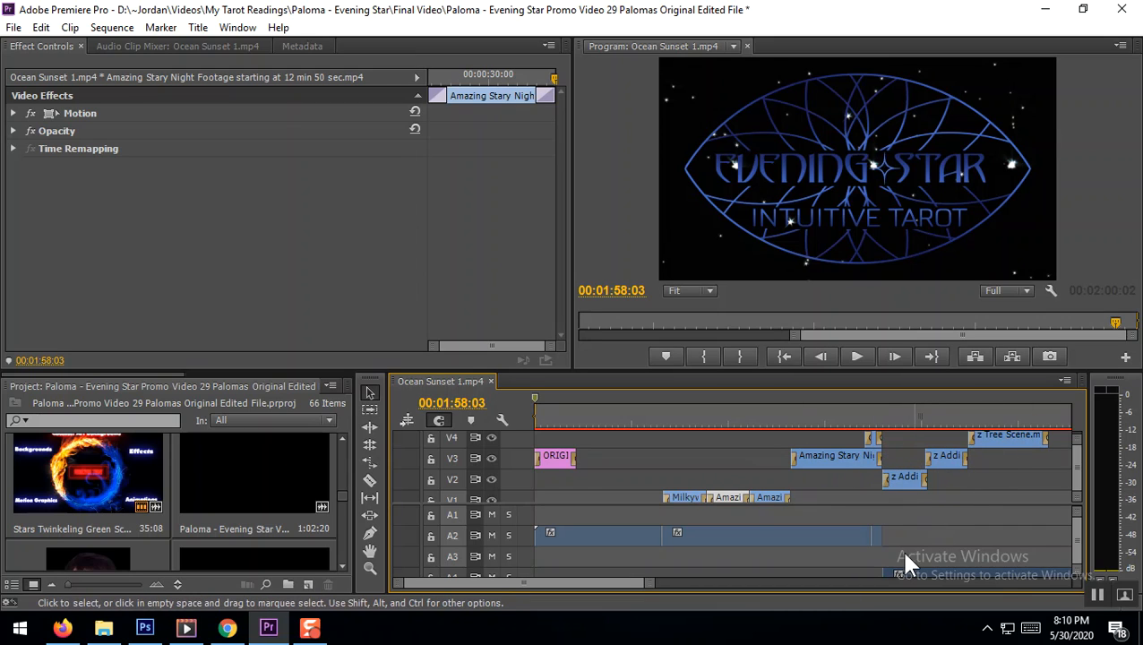
{"action": "mouse_move", "coordinate": [608, 580]}
{"action": "left_mouse_down"}
{"action": "mouse_move", "coordinate": [658, 596]}
{"action": "mouse_move", "coordinate": [651, 579]}
{"action": "mouse_move", "coordinate": [628, 592]}
{"action": "left_mouse_up"}
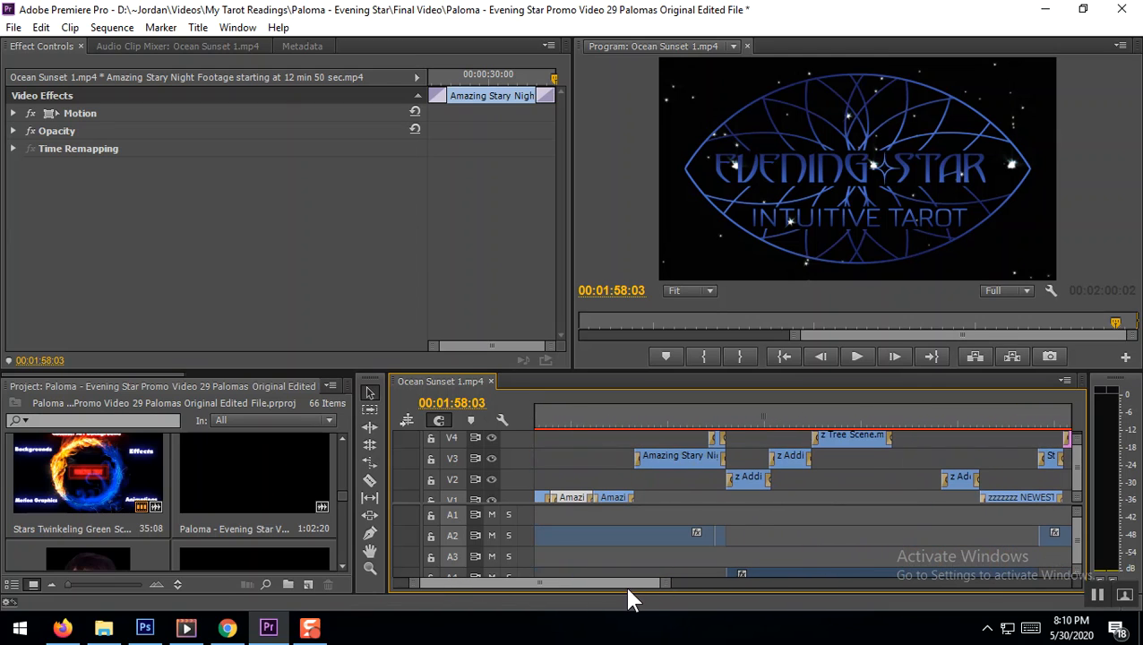
- Preview the start of the Amazing Stary Night clip beside the Milkyway clip and move it back up to V2
{"action": "left_click", "coordinate": [571, 498]}
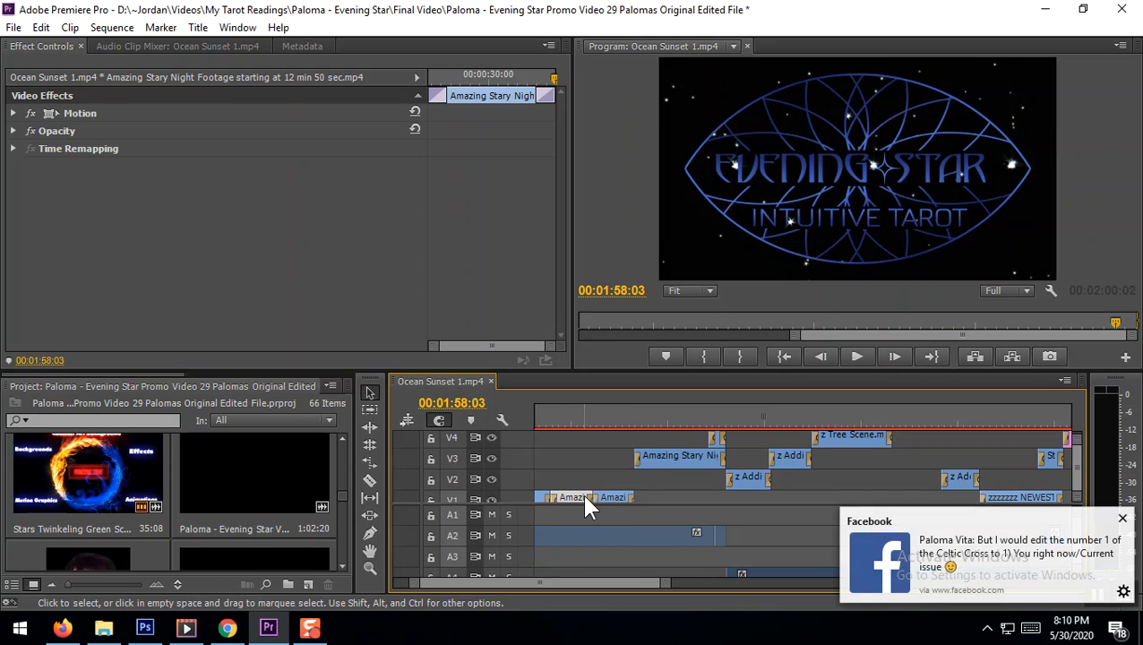
{"action": "left_click", "coordinate": [550, 413]}
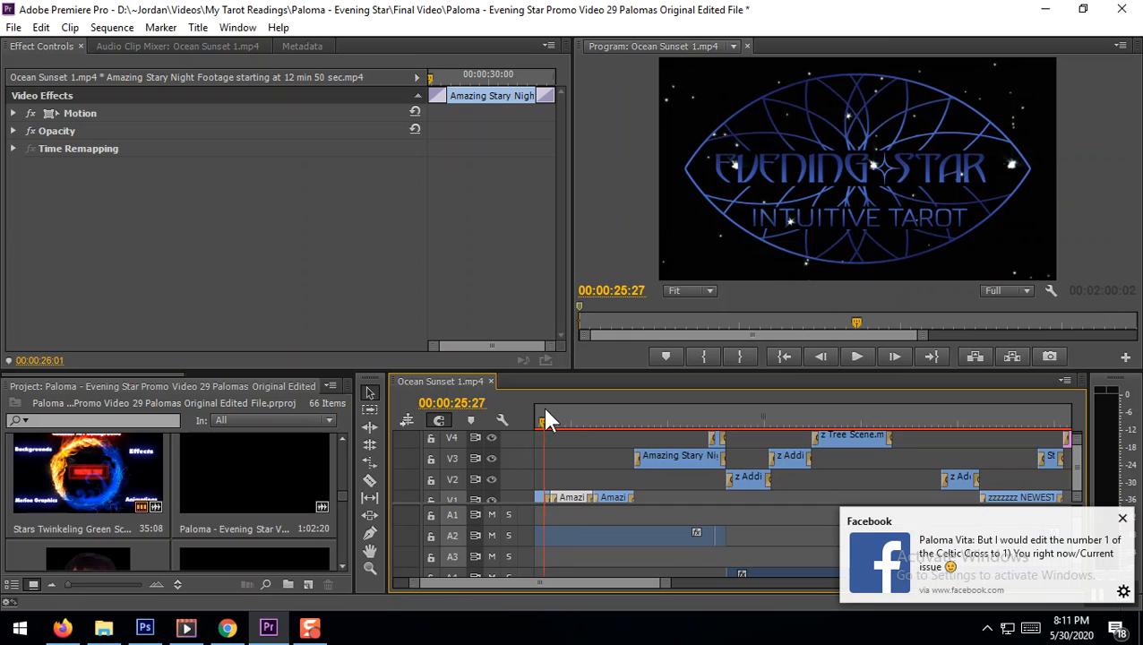
{"action": "left_click_drag", "start_coordinate": [550, 411], "coordinate": [558, 413]}
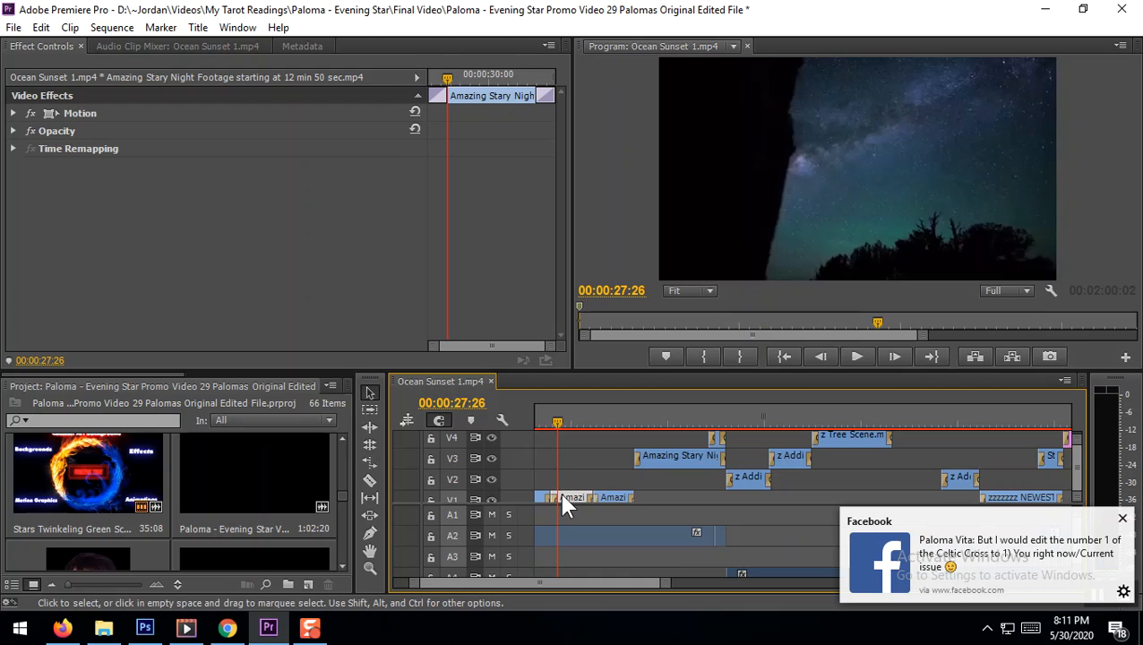
{"action": "left_click_drag", "start_coordinate": [570, 500], "coordinate": [573, 481]}
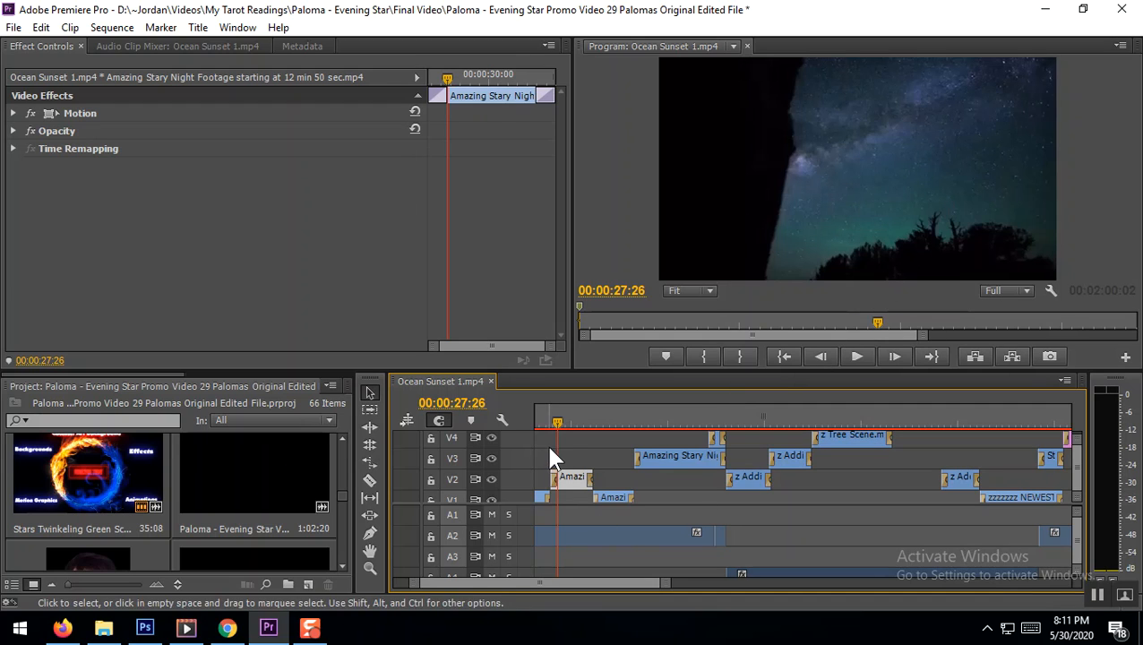
- Scrub the playhead from the V2 Amazing Stary Night clip to the overlapping clips at 00:00:52:11
{"action": "mouse_move", "coordinate": [553, 420]}
{"action": "left_mouse_down"}
{"action": "mouse_move", "coordinate": [586, 421]}
{"action": "mouse_move", "coordinate": [553, 421]}
{"action": "left_mouse_up"}
{"action": "left_click_drag", "start_coordinate": [634, 418], "coordinate": [715, 405]}
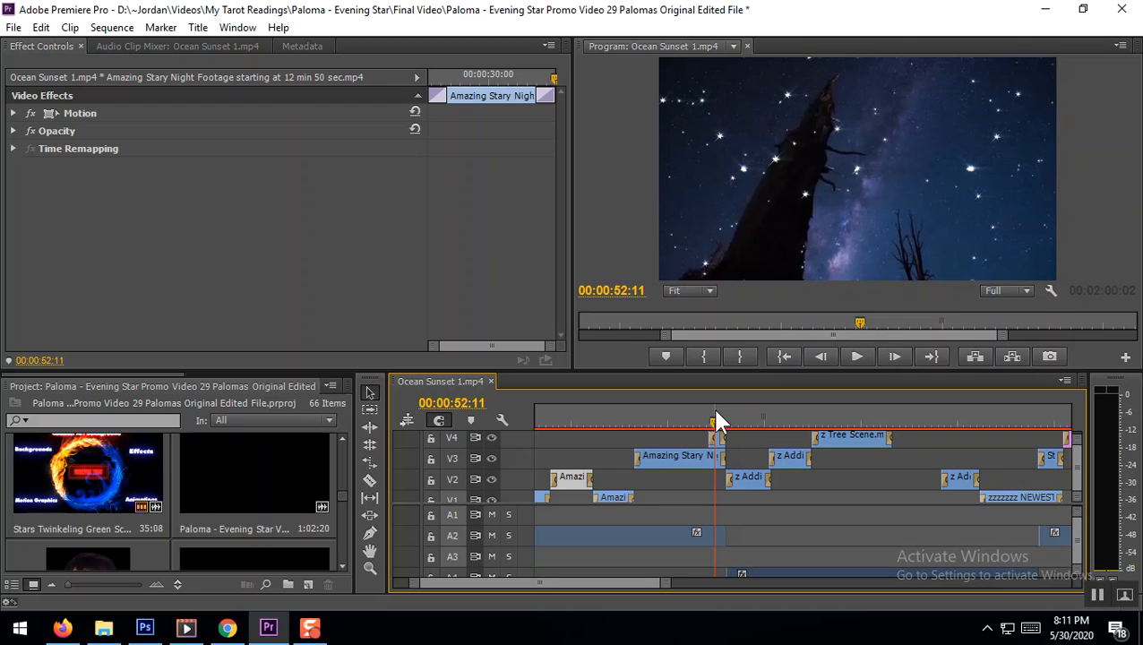
- Dismiss the desktop notification and play the overlapping V3 and V4 clips from 00:00:49:27, then return the playhead to 00:00:52:19
{"action": "left_click_drag", "start_coordinate": [715, 421], "coordinate": [697, 419]}
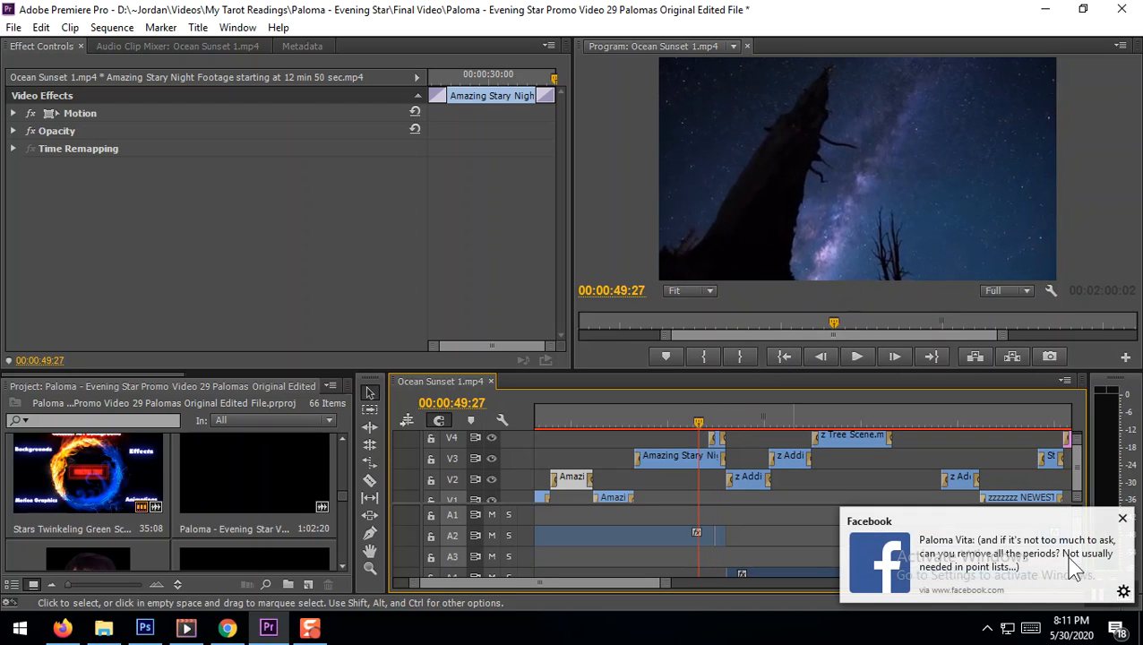
{"action": "left_click", "coordinate": [1122, 520]}
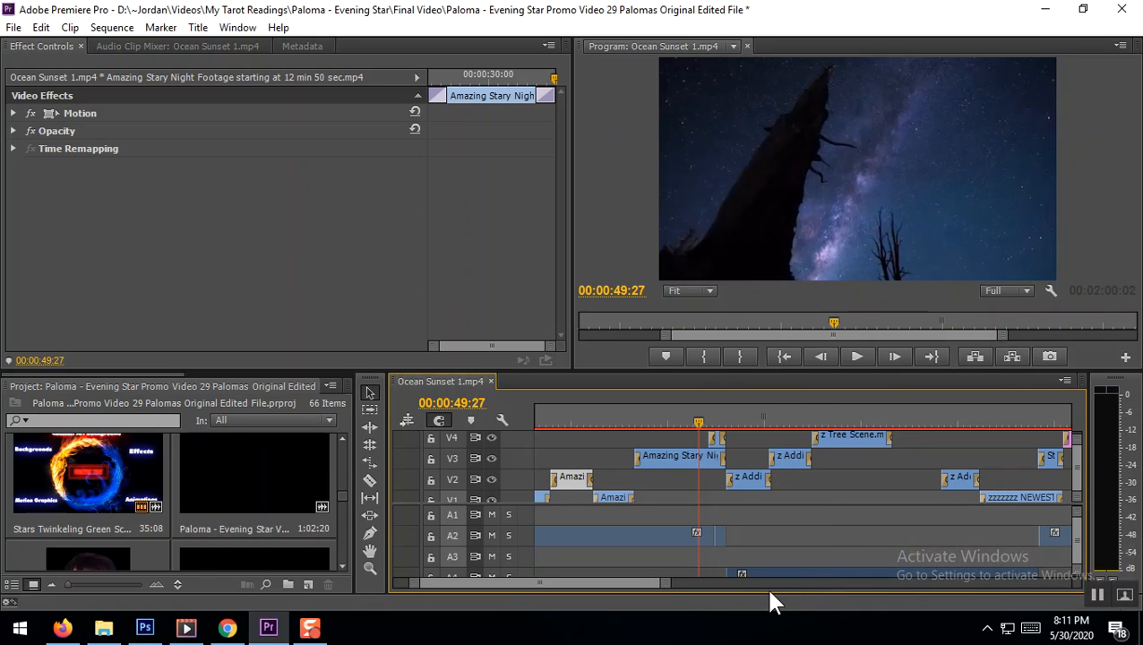
{"action": "left_click", "coordinate": [858, 355]}
{"action": "left_click", "coordinate": [858, 355]}
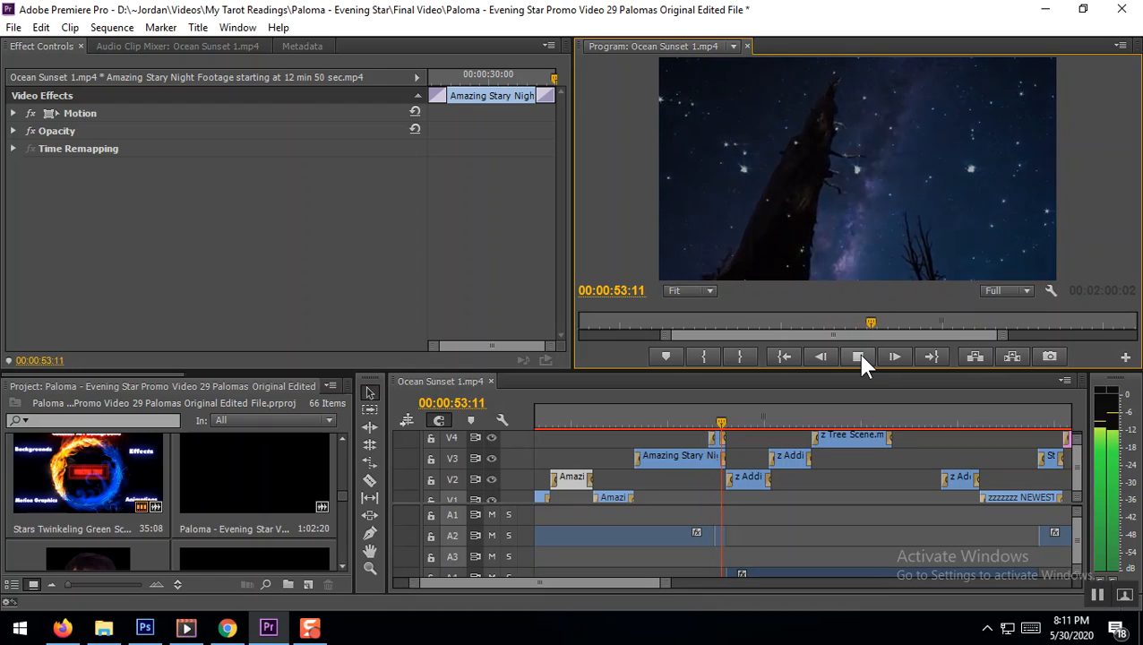
{"action": "left_click", "coordinate": [861, 355]}
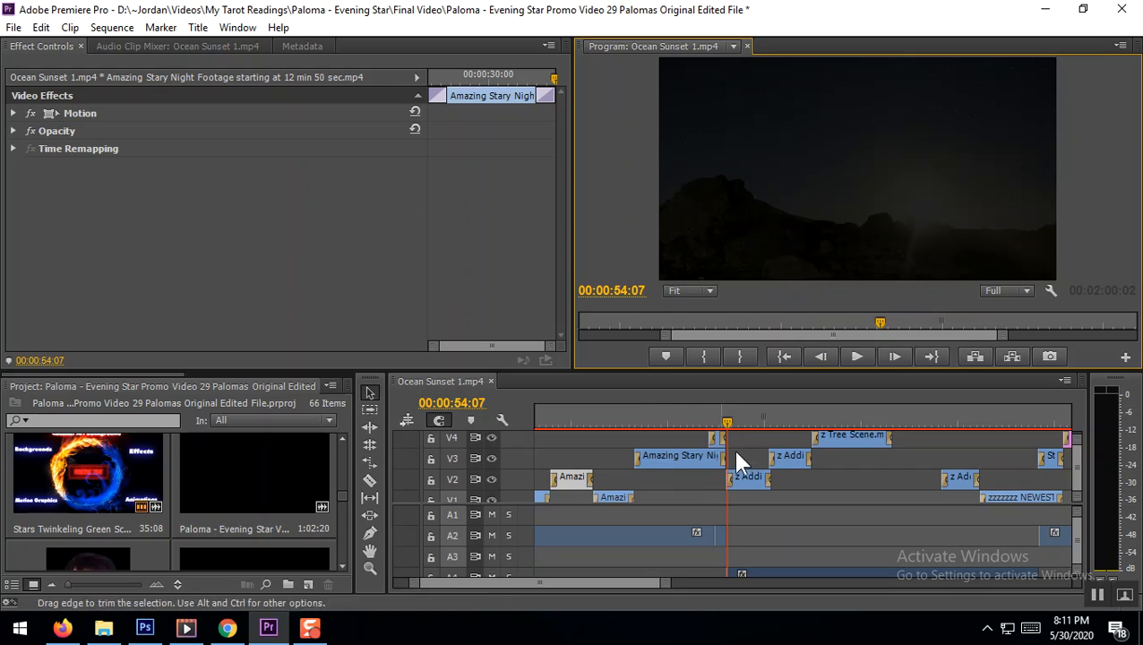
{"action": "left_click_drag", "start_coordinate": [727, 422], "coordinate": [717, 424]}
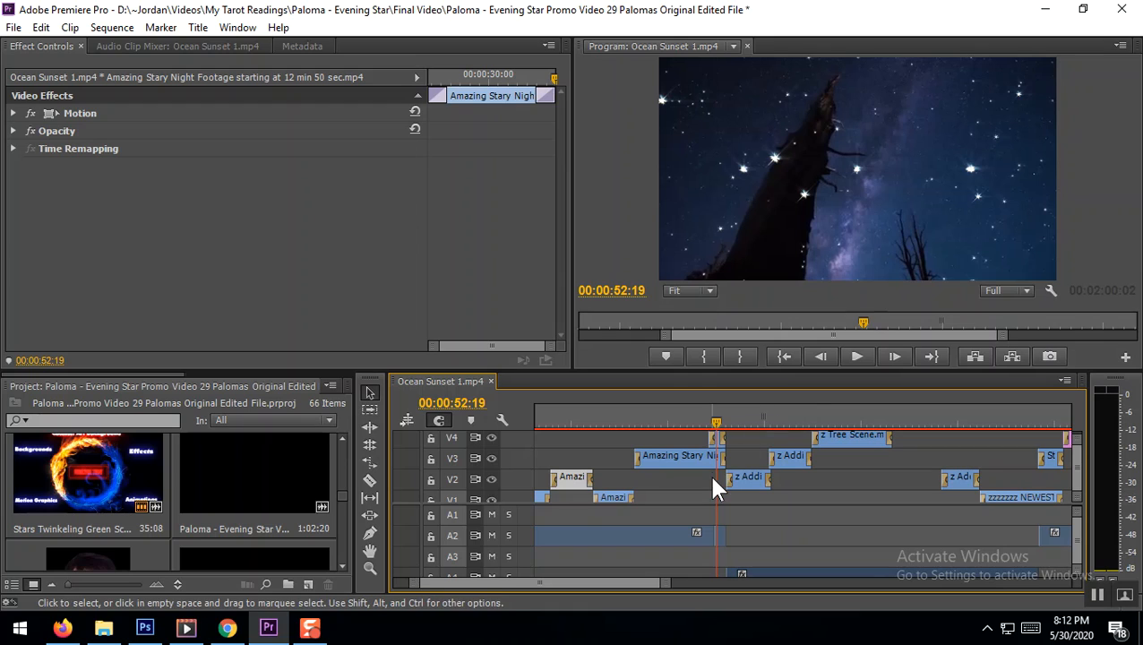
{"action": "left_click", "coordinate": [762, 476]}
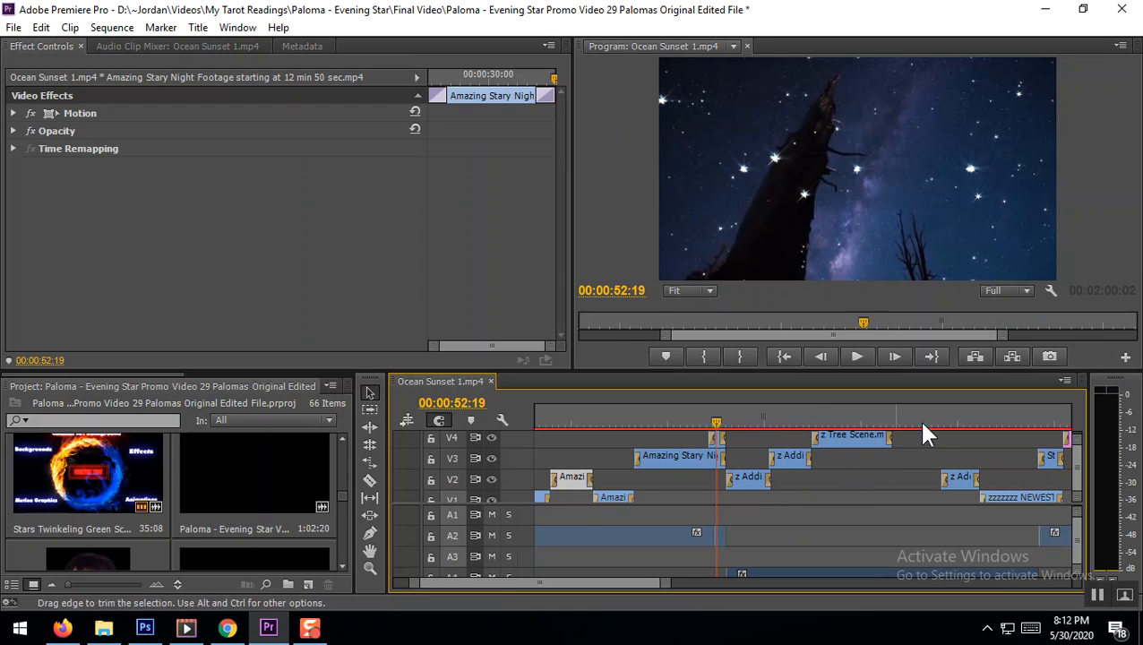
- Scrub through the opening title scene to the V3 Amazing Stary Night clip and play it from 00:00:42:07 to 00:00:44:09
{"action": "left_click_drag", "start_coordinate": [719, 426], "coordinate": [597, 437]}
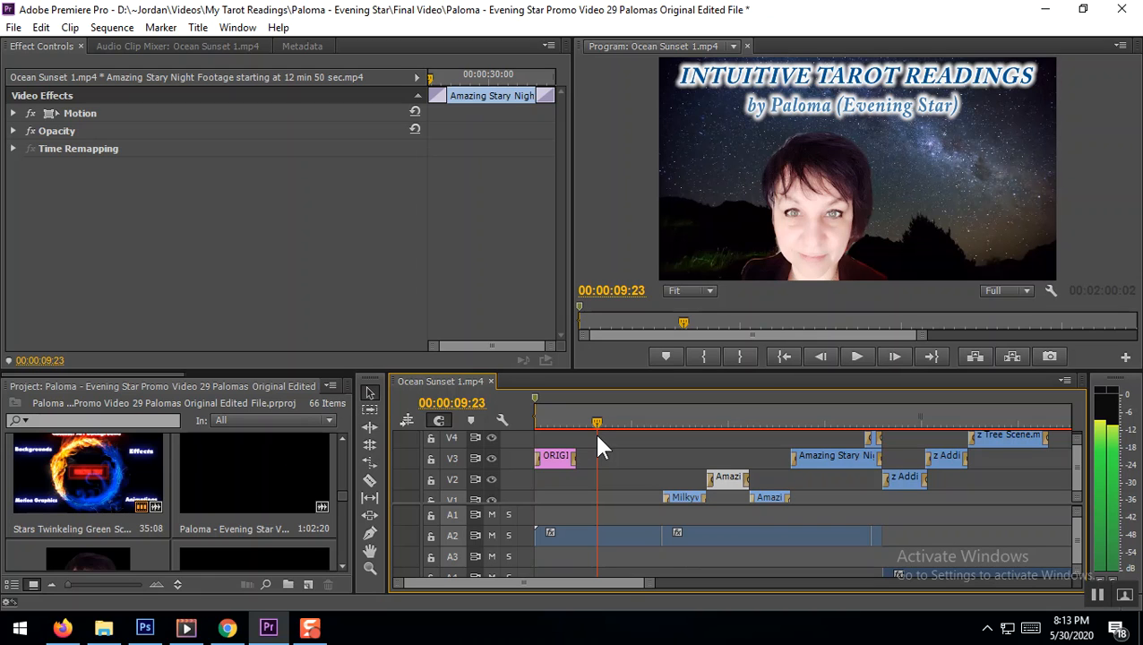
{"action": "left_click_drag", "start_coordinate": [597, 437], "coordinate": [631, 426]}
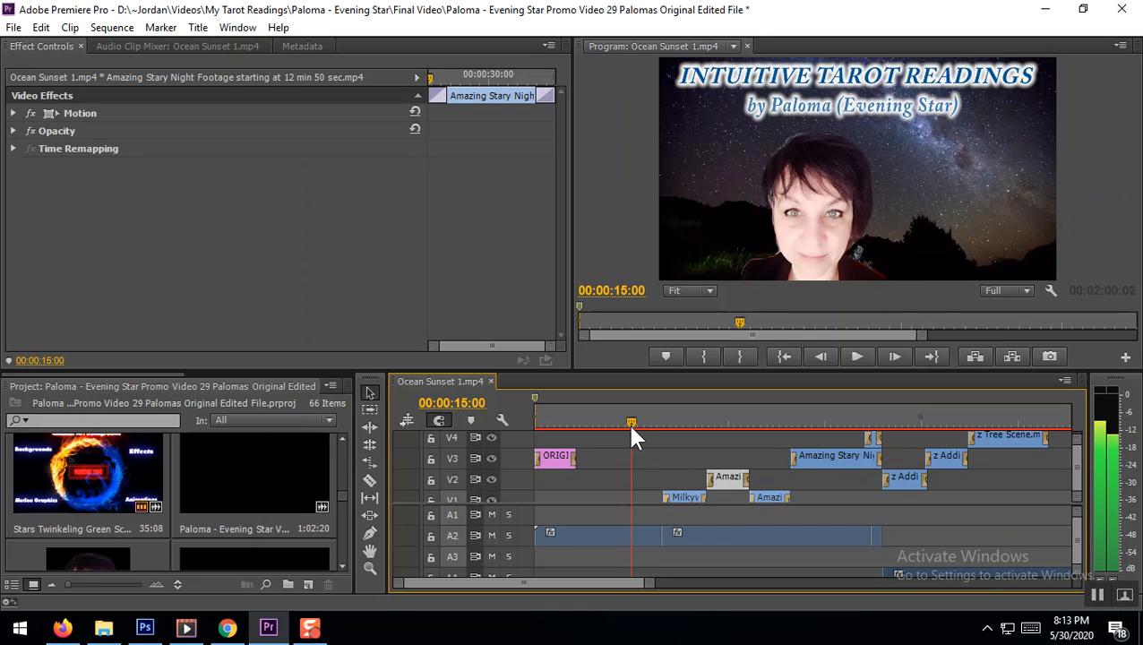
{"action": "left_click_drag", "start_coordinate": [631, 428], "coordinate": [807, 401]}
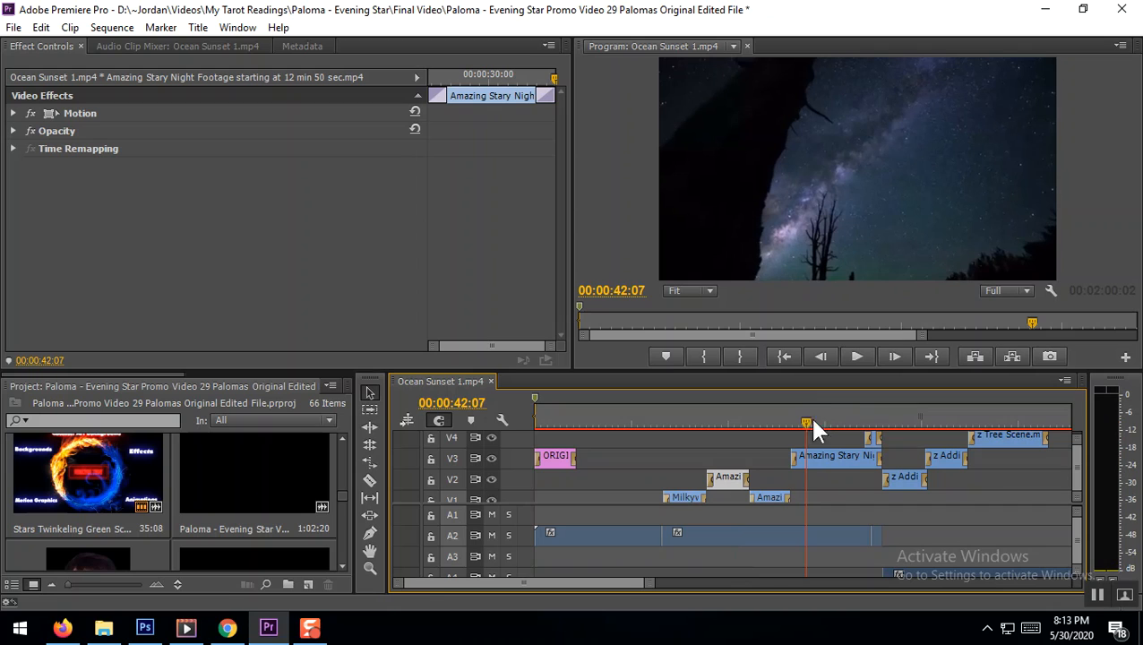
{"action": "left_click", "coordinate": [857, 356]}
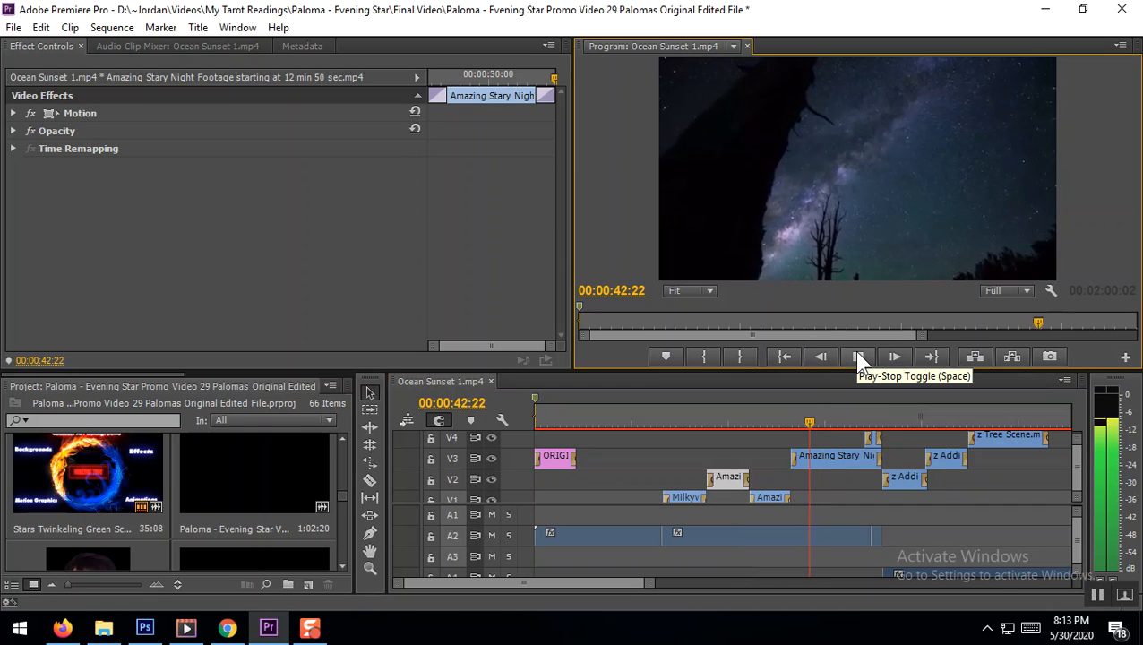
{"action": "left_click", "coordinate": [854, 351]}
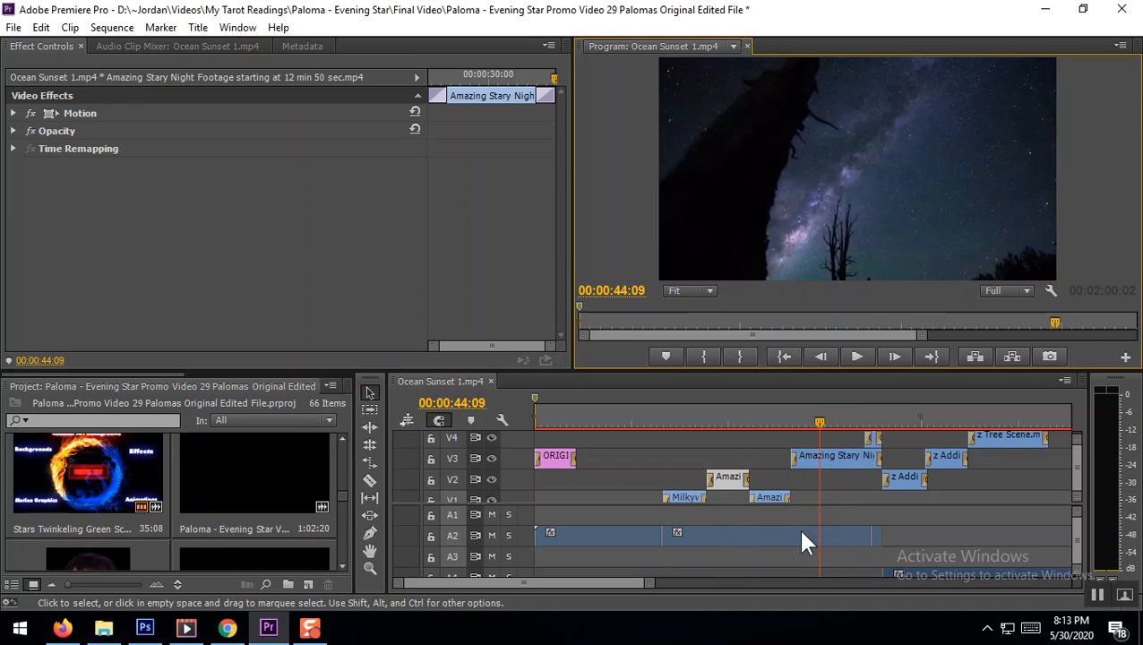
- Check the speed and duration settings of the V3 Amazing Stary Night clip and close them without changes
{"action": "right_click", "coordinate": [827, 455]}
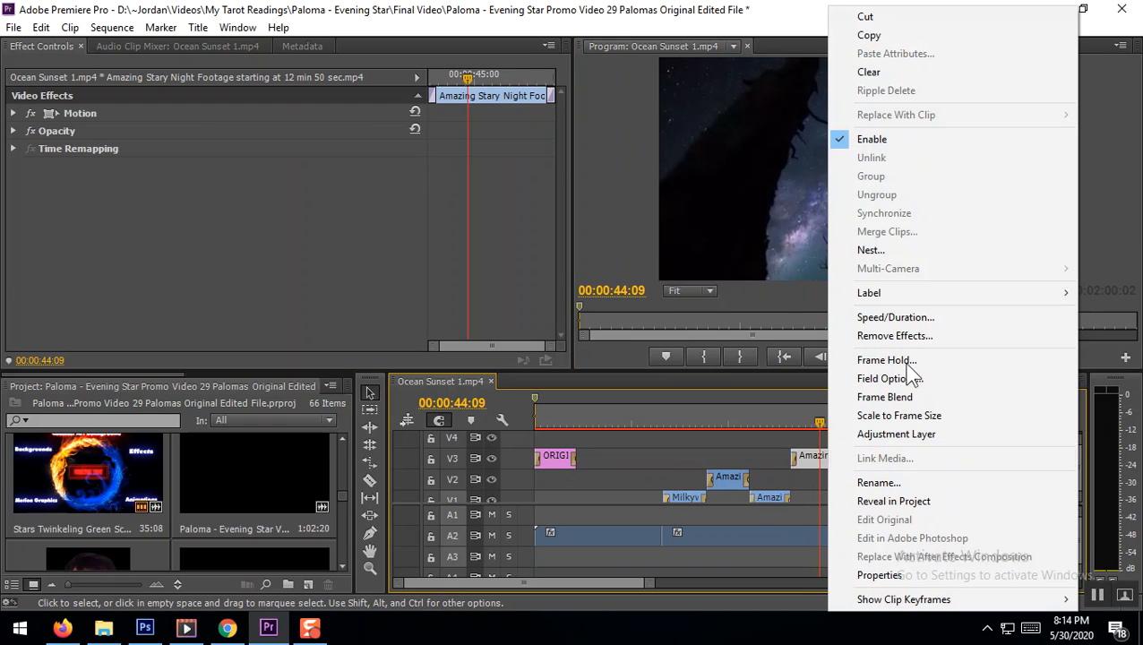
{"action": "left_click", "coordinate": [903, 319]}
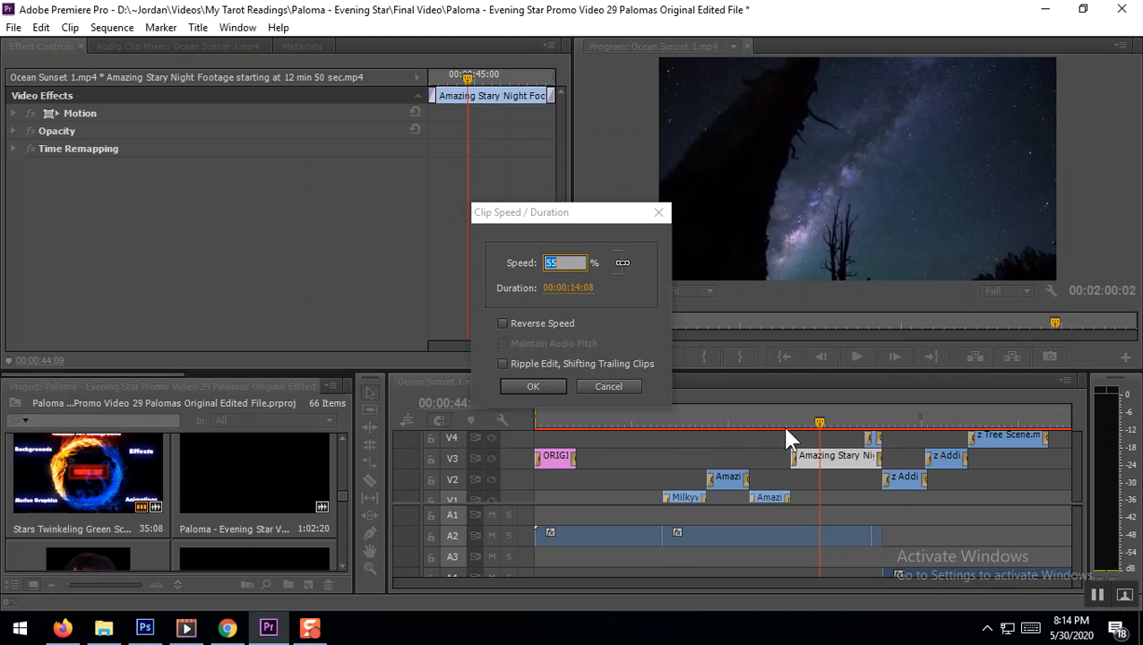
{"action": "left_click", "coordinate": [599, 389]}
- Scrub from the V3 Amazing Stary Night clip past the Tree Scene clip on V4 and play the lake scene to 00:01:21:29
{"action": "mouse_move", "coordinate": [825, 428]}
{"action": "left_mouse_down"}
{"action": "mouse_move", "coordinate": [710, 424]}
{"action": "mouse_move", "coordinate": [807, 432]}
{"action": "left_mouse_up"}
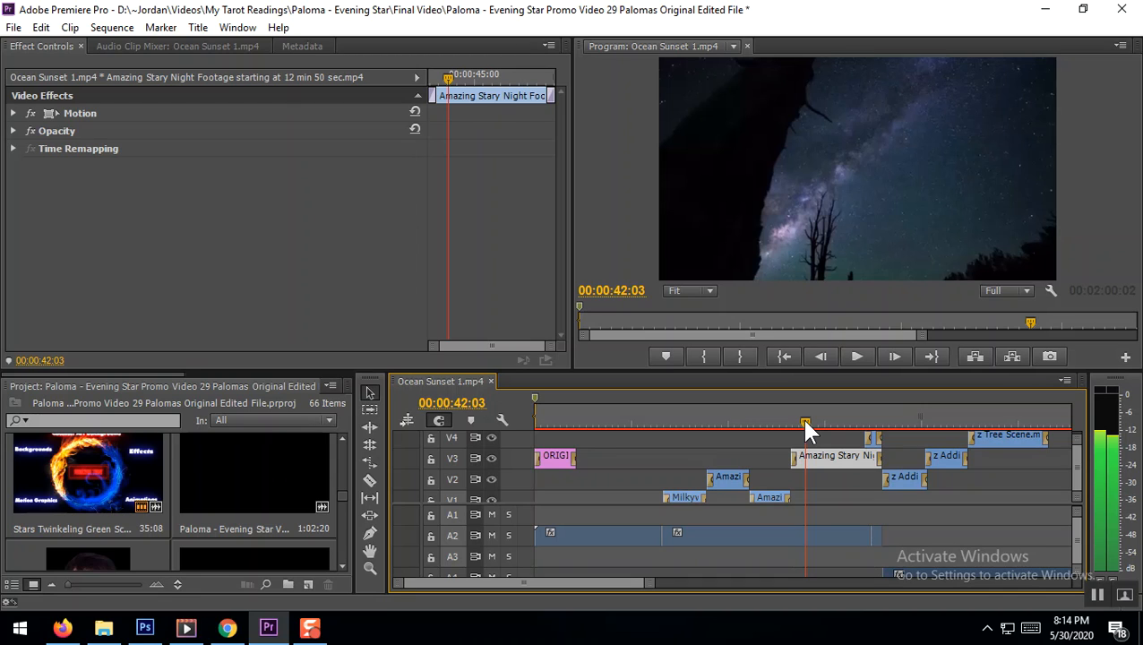
{"action": "left_click_drag", "start_coordinate": [806, 423], "coordinate": [980, 403]}
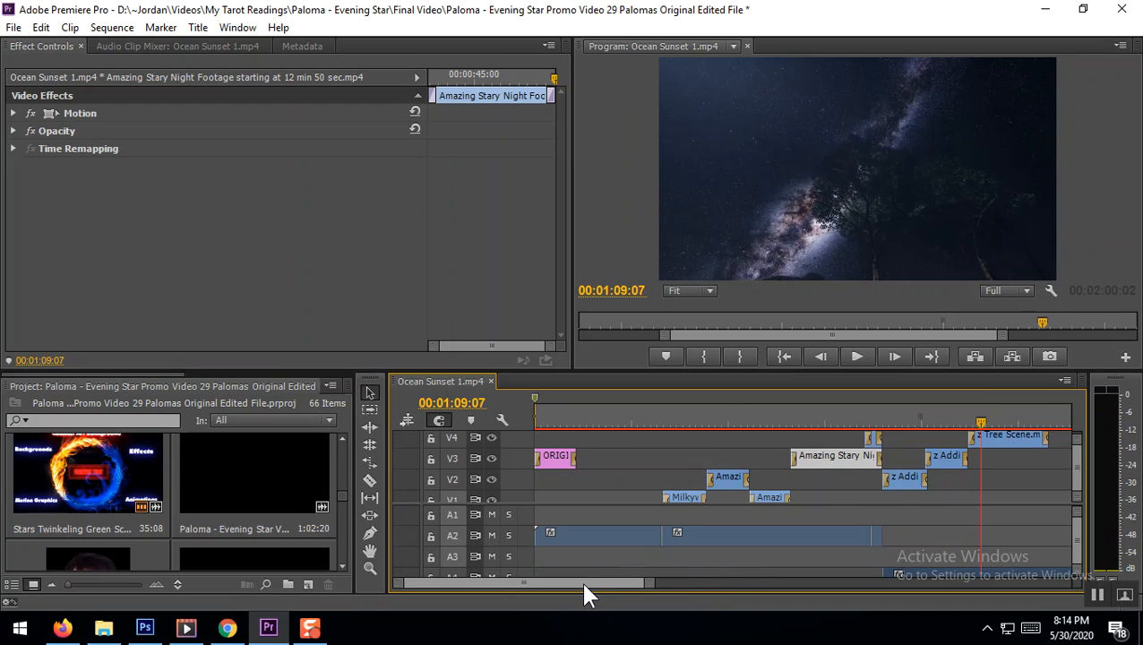
{"action": "left_click_drag", "start_coordinate": [584, 583], "coordinate": [605, 582]}
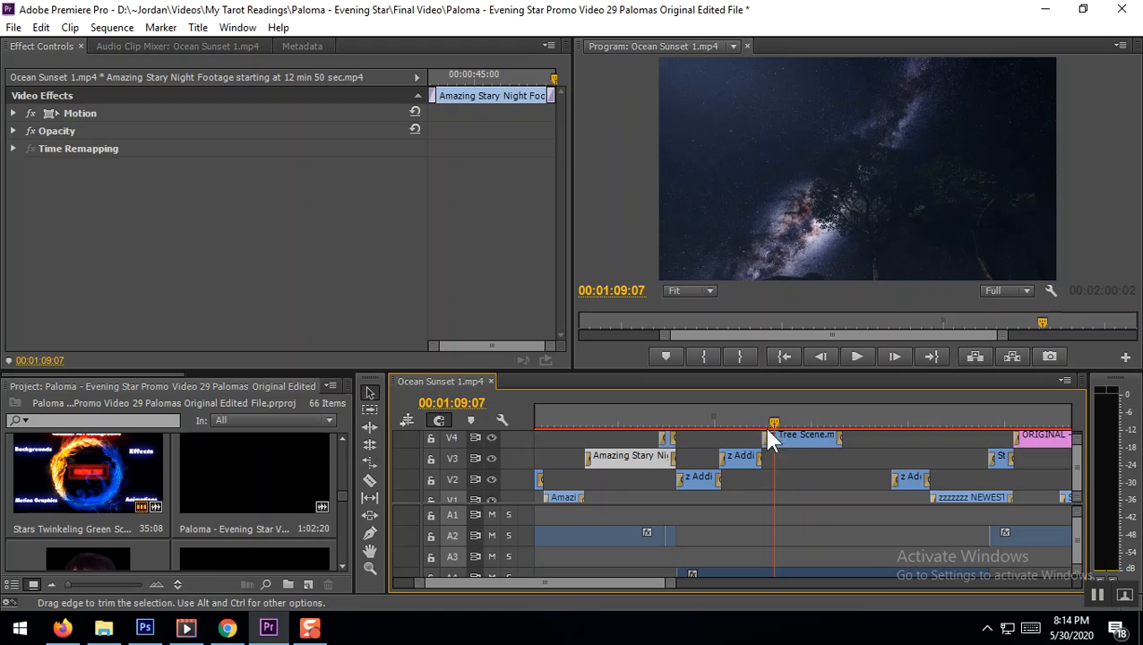
{"action": "left_click_drag", "start_coordinate": [774, 423], "coordinate": [825, 416]}
{"action": "left_click", "coordinate": [865, 362]}
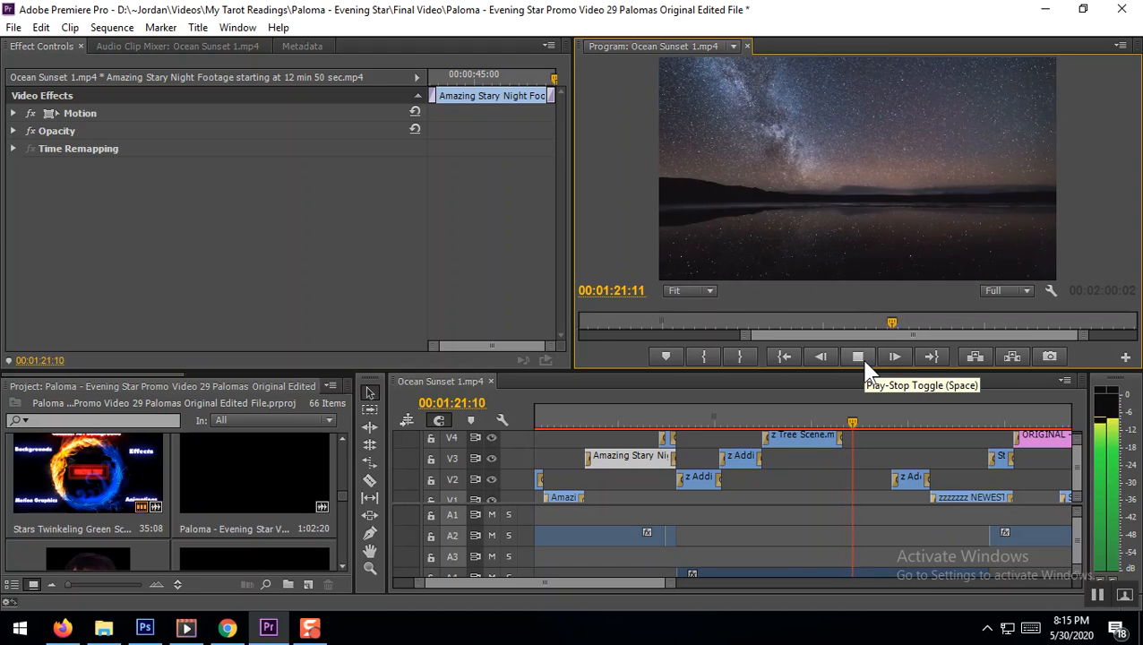
{"action": "left_click", "coordinate": [865, 364]}
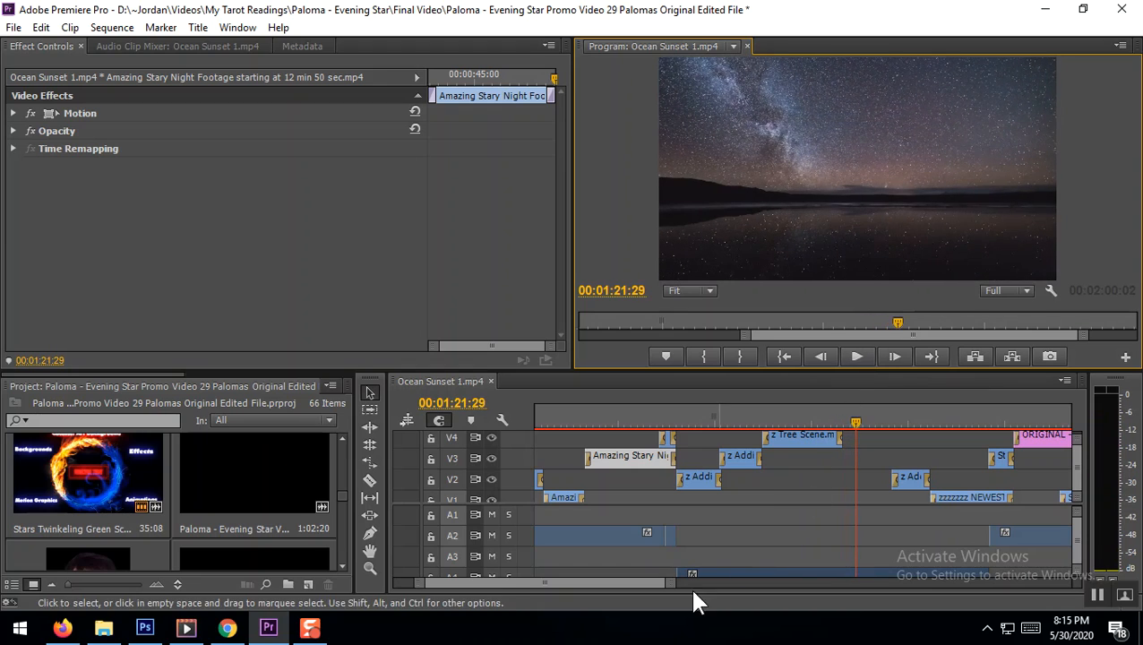
- Scrub through the closing Evening Star logo scene to 00:01:55:22 and bring the start of the sequence back into view
{"action": "left_click_drag", "start_coordinate": [585, 582], "coordinate": [616, 583]}
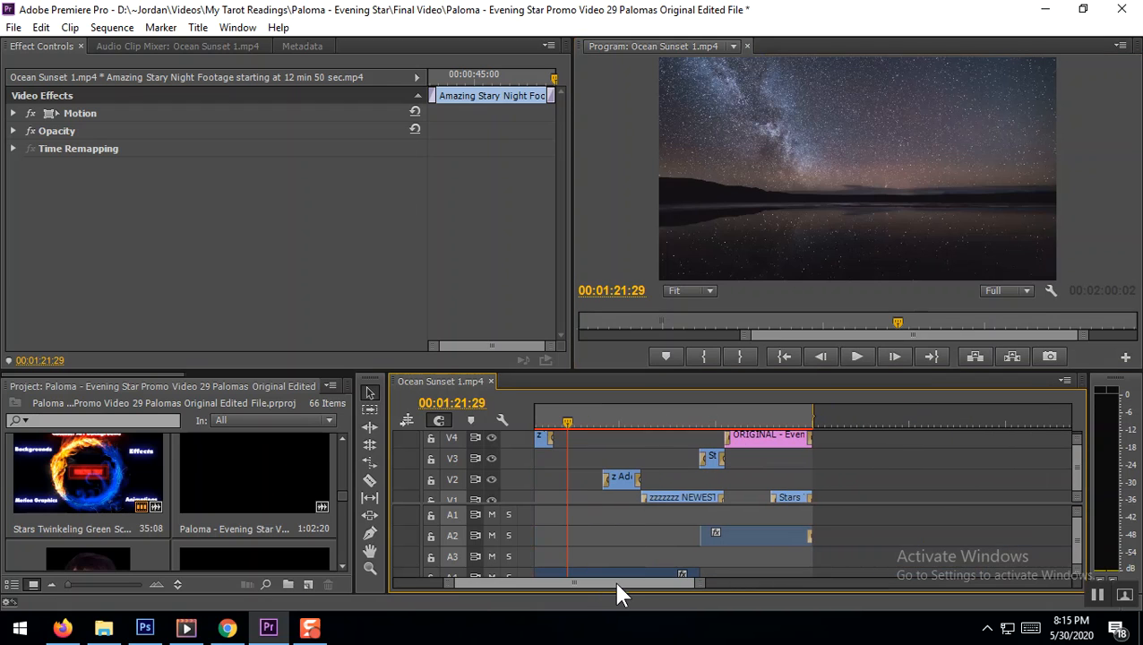
{"action": "left_click", "coordinate": [723, 420]}
{"action": "left_click_drag", "start_coordinate": [724, 419], "coordinate": [785, 425]}
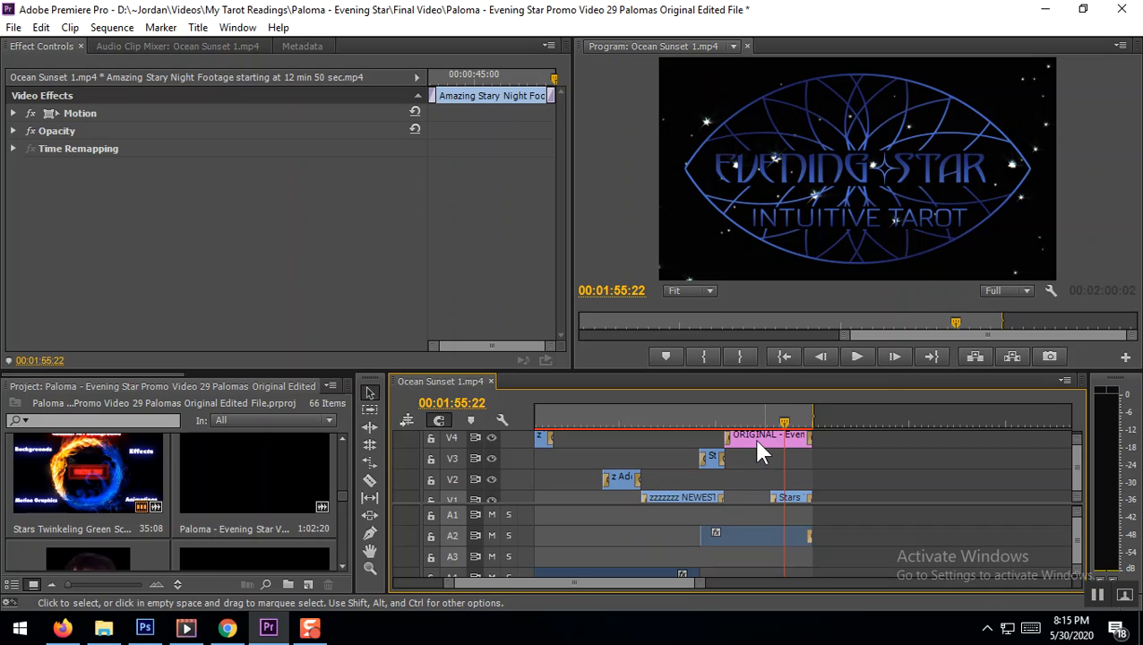
{"action": "left_click_drag", "start_coordinate": [623, 587], "coordinate": [538, 587]}
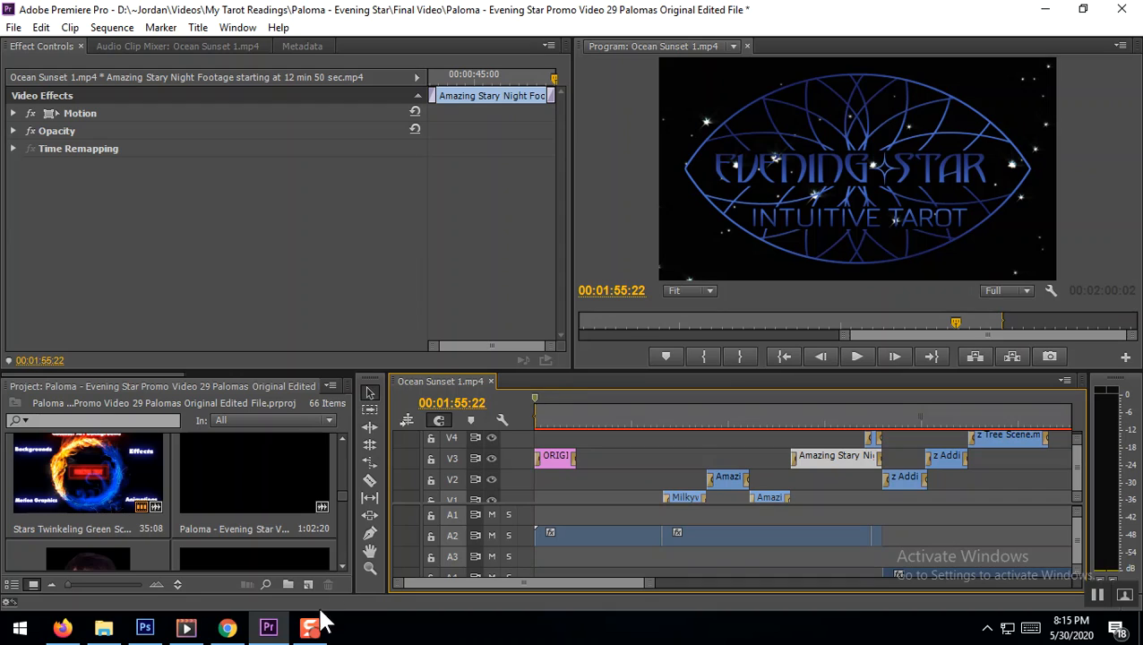
{"action": "mouse_move", "coordinate": [310, 632]}
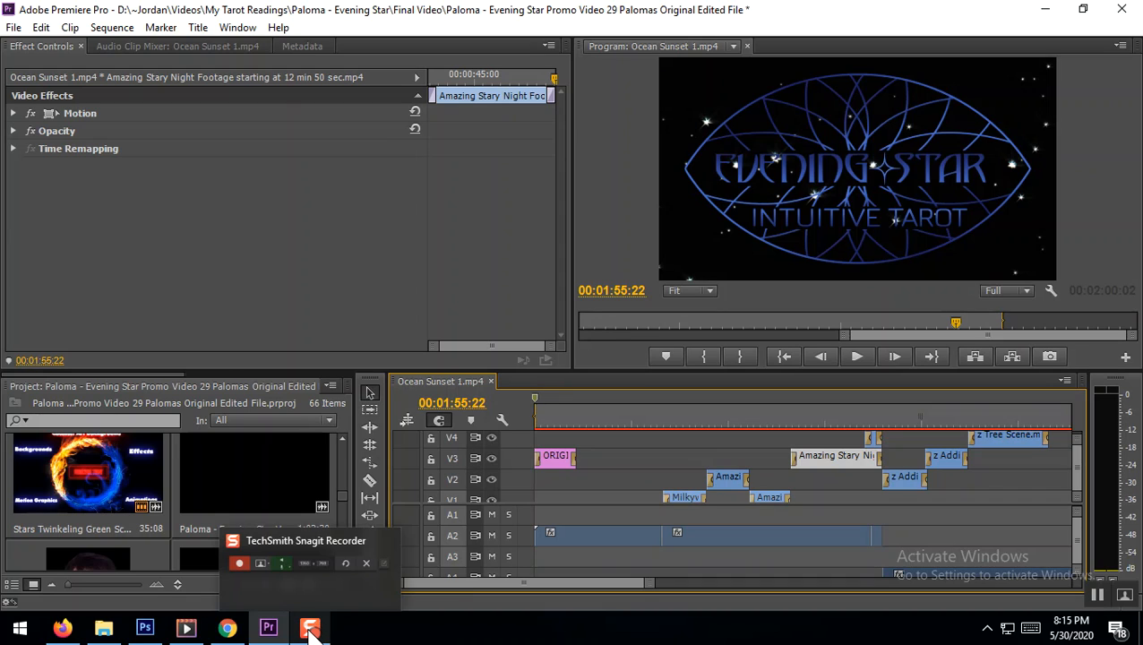